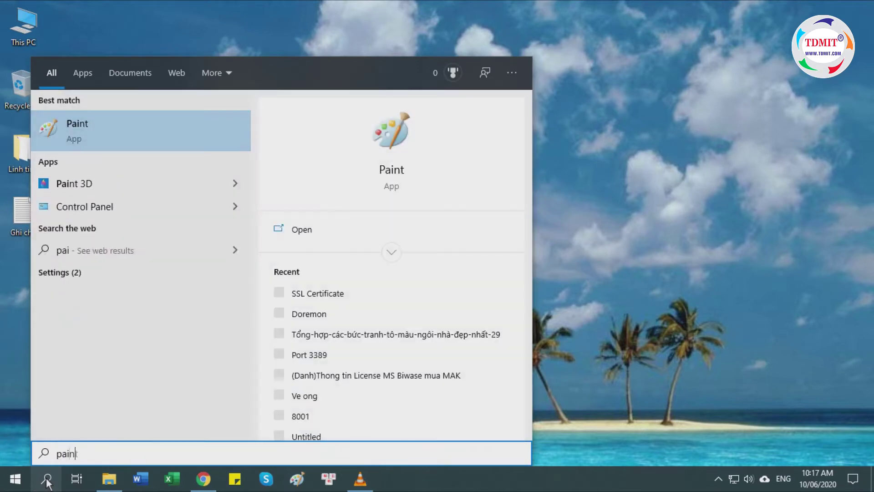
# Step: Open Paint and draw a large black oval for the head using the second-thinnest line width
pyautogui.click(143, 122)
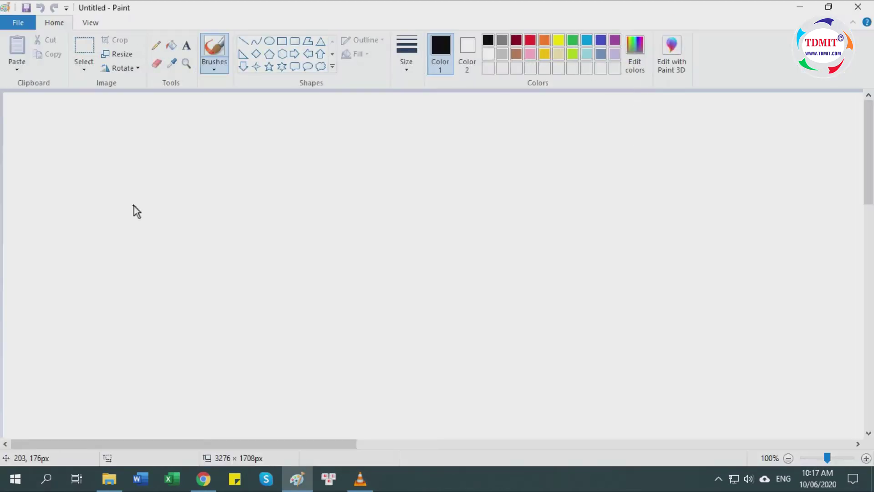
pyautogui.click(405, 64)
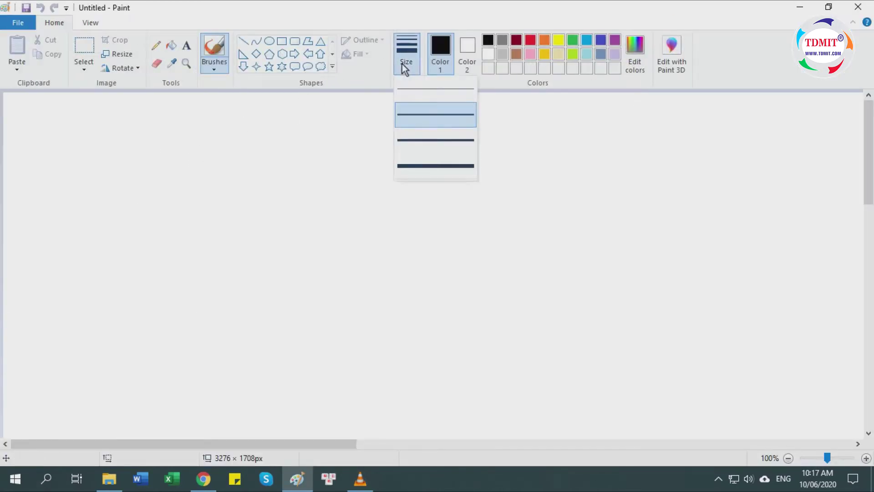
pyautogui.click(422, 114)
pyautogui.click(269, 41)
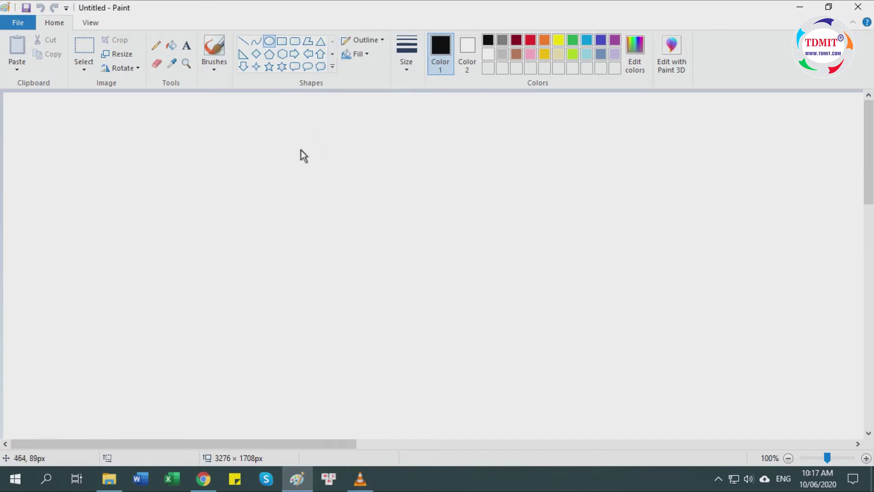
pyautogui.moveTo(301, 154); pyautogui.dragTo(468, 303)
pyautogui.click(536, 244)
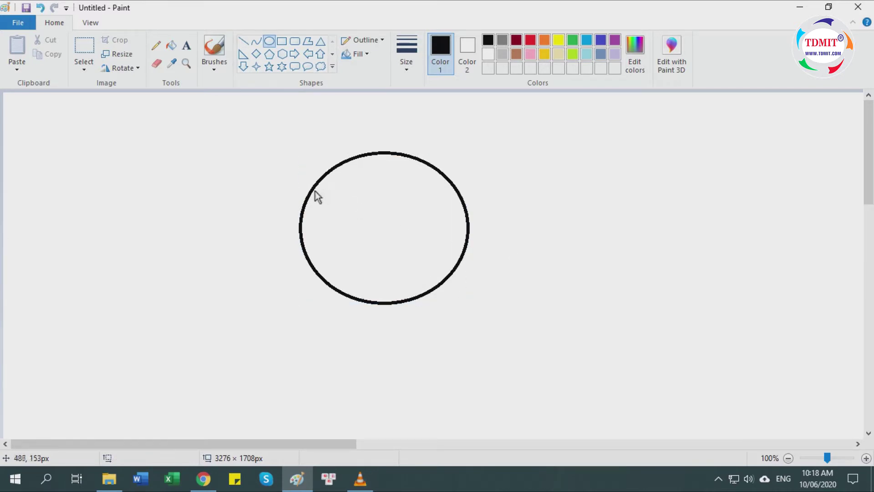
# Step: Draw a face oval inside the head and adjust it to about 215 × 201 px, meeting the head outline at the chin
pyautogui.moveTo(314, 189); pyautogui.dragTo(461, 326)
pyautogui.moveTo(393, 243); pyautogui.dragTo(390, 242)
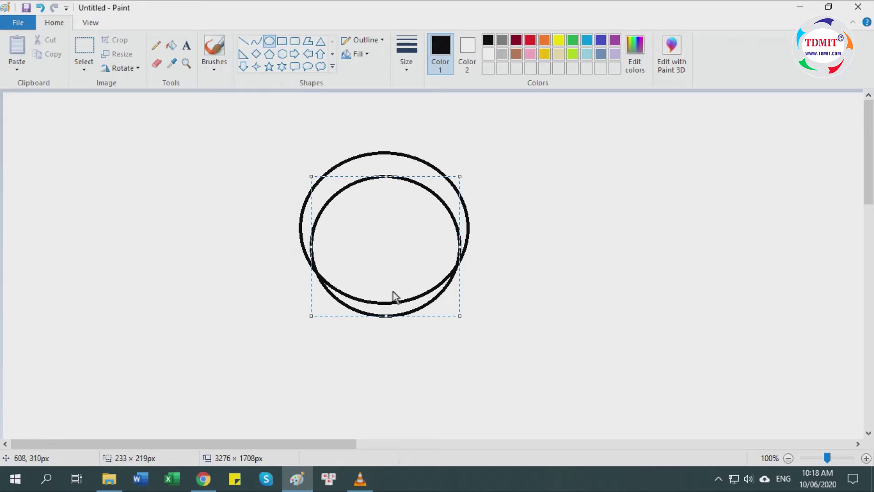
pyautogui.moveTo(457, 249); pyautogui.dragTo(455, 250)
pyautogui.moveTo(384, 199); pyautogui.dragTo(381, 180)
pyautogui.moveTo(311, 241); pyautogui.dragTo(315, 243)
pyautogui.moveTo(456, 242); pyautogui.dragTo(453, 248)
pyautogui.moveTo(383, 180); pyautogui.dragTo(385, 178)
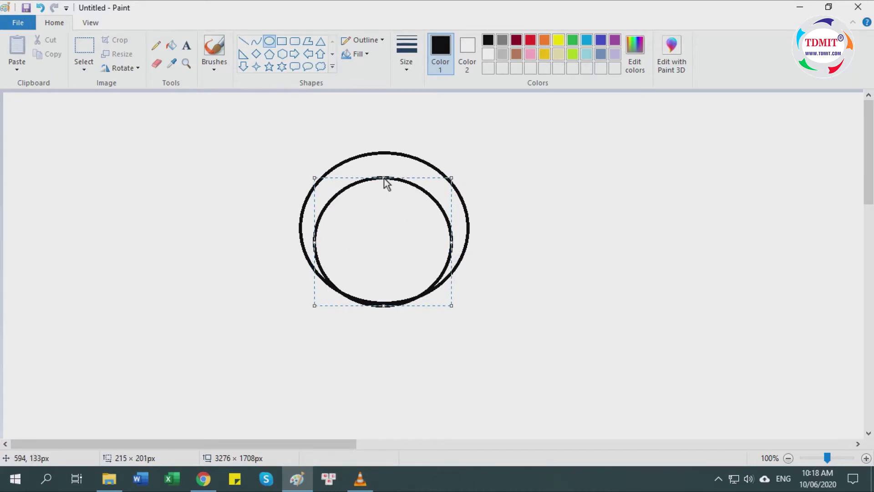
pyautogui.click(548, 285)
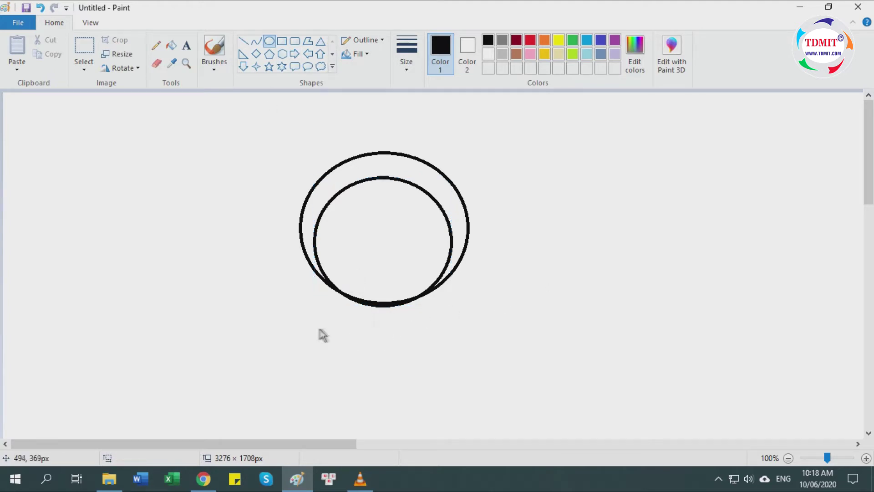
# Step: Draw a body circle of about 150 × 142 px overlapping the lower edge of the head
pyautogui.moveTo(339, 264); pyautogui.dragTo(444, 393)
pyautogui.moveTo(378, 354); pyautogui.dragTo(371, 354)
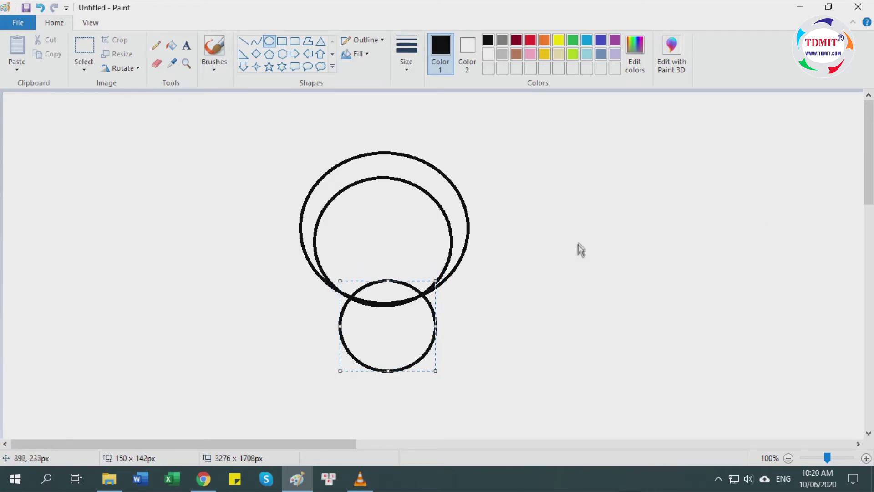
pyautogui.click(580, 248)
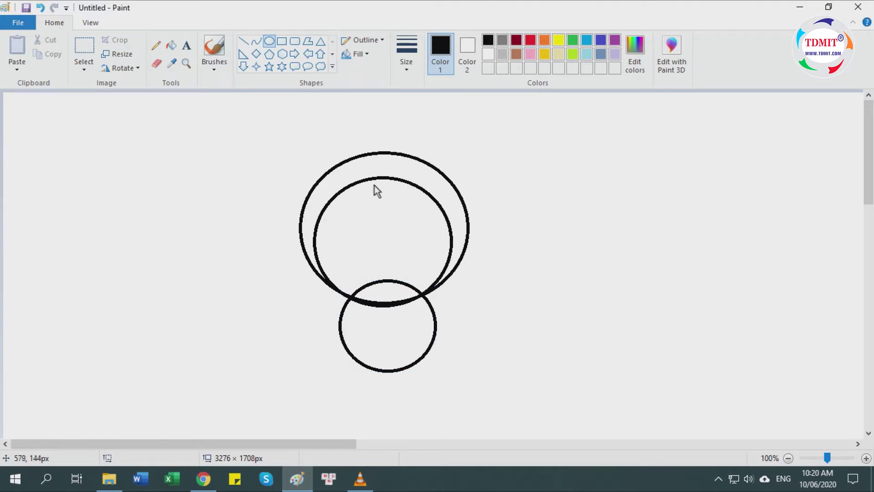
# Step: Draw a nose circle of about 30 × 28 px in the upper face and nudge it slightly up and left
pyautogui.moveTo(377, 197); pyautogui.dragTo(395, 214)
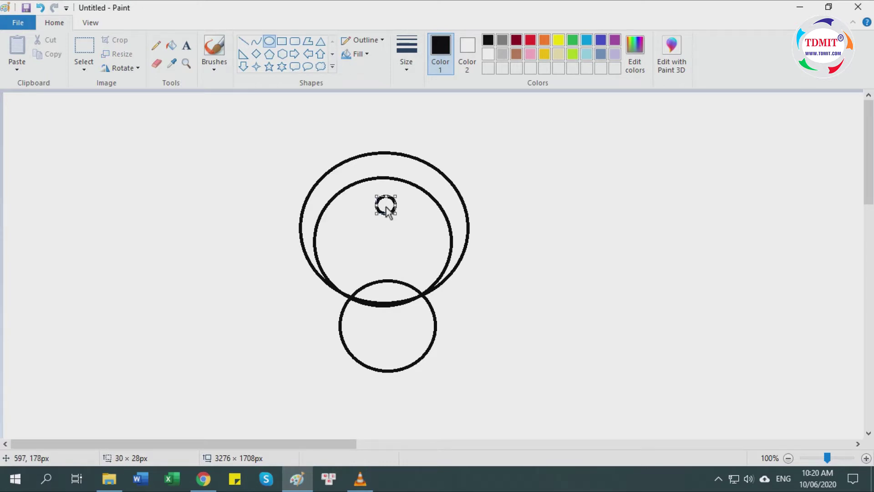
pyautogui.press('Up')
pyautogui.press('Up')
pyautogui.press('Up')
pyautogui.press('Up')
pyautogui.press('Up')
pyautogui.press('Up')
pyautogui.press('Left')
pyautogui.press('Left')
pyautogui.press('Left')
pyautogui.press('Left')
pyautogui.press('Left')
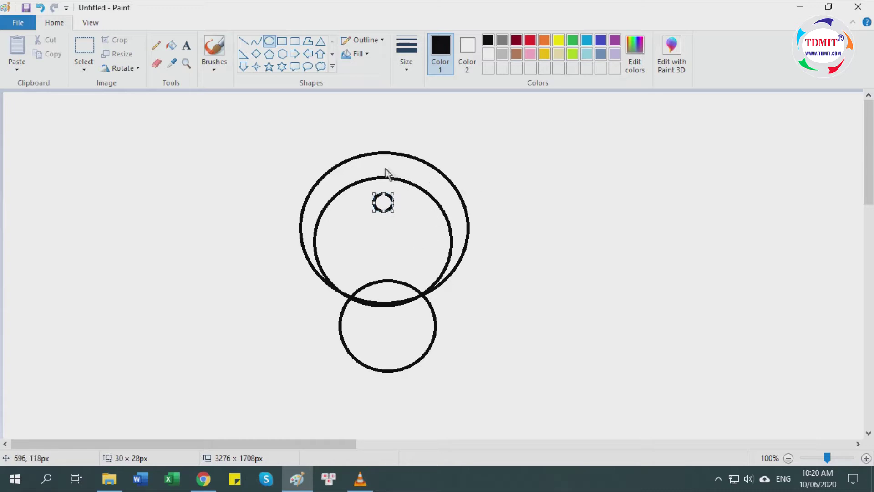
pyautogui.click(386, 166)
# Step: Draw two adjoining eye circles above the nose, the right about 52 × 56 px and the left about 52 × 55 px
pyautogui.moveTo(424, 208); pyautogui.dragTo(420, 201)
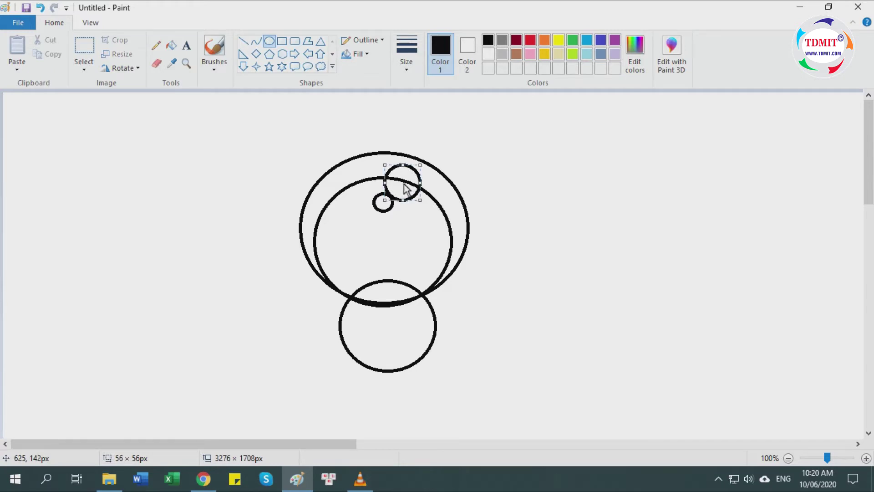
pyautogui.moveTo(420, 182); pyautogui.dragTo(418, 183)
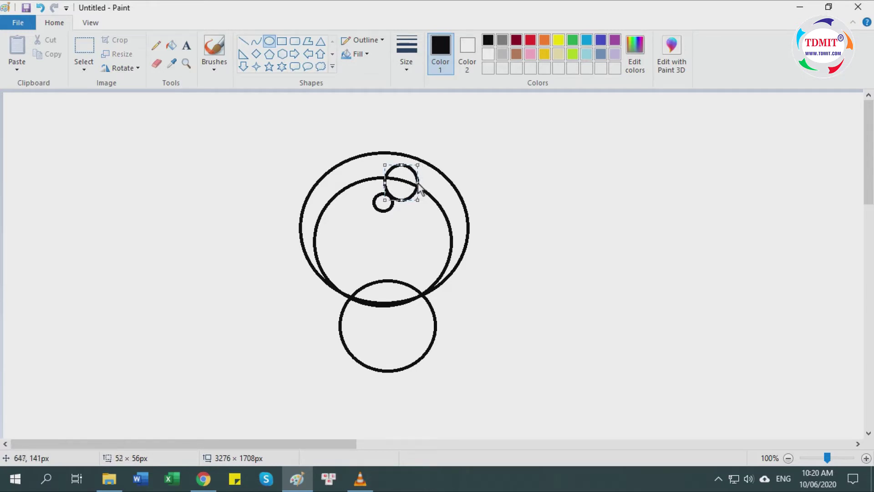
pyautogui.click(540, 213)
pyautogui.moveTo(357, 169)
pyautogui.mouseDown()
pyautogui.moveTo(383, 198)
pyautogui.moveTo(350, 183)
pyautogui.moveTo(368, 169)
pyautogui.mouseUp()
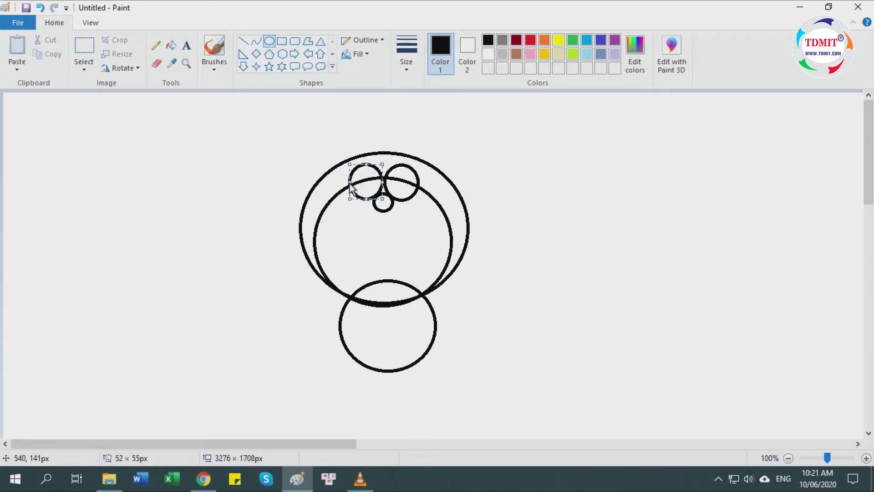
pyautogui.click(559, 228)
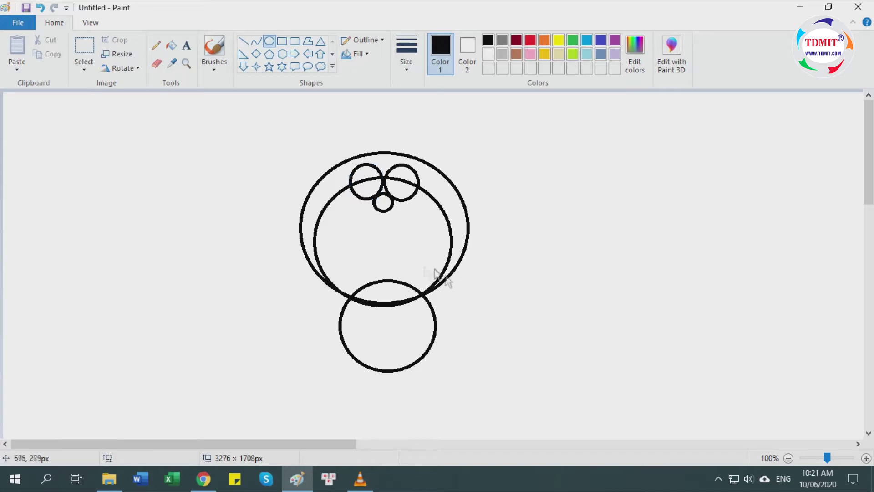
# Step: Erase the face outline where it crosses both eyes, using the smallest eraser size
pyautogui.click(91, 23)
pyautogui.click(16, 50)
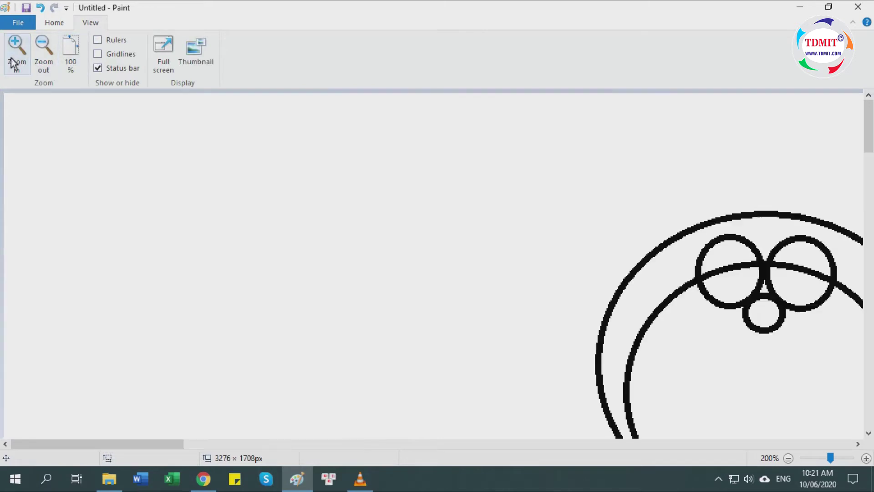
pyautogui.moveTo(166, 449)
pyautogui.mouseDown()
pyautogui.moveTo(300, 449)
pyautogui.moveTo(276, 448)
pyautogui.mouseUp()
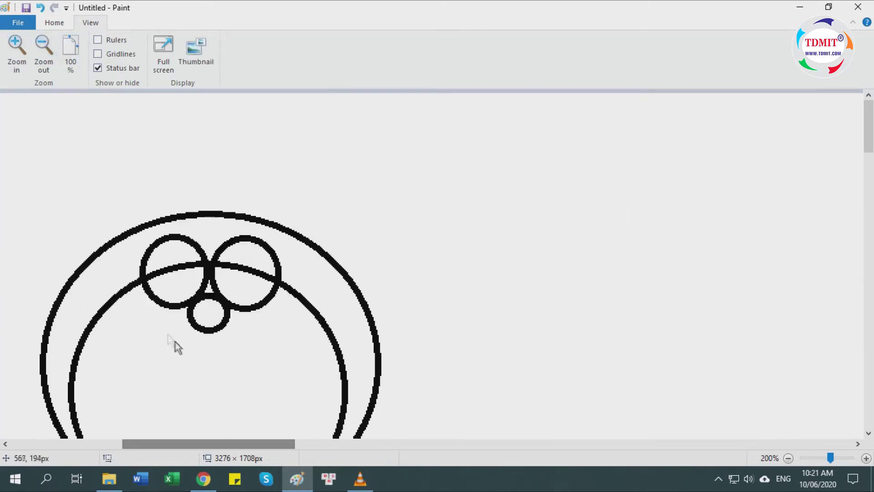
pyautogui.click(17, 50)
pyautogui.moveTo(223, 447); pyautogui.dragTo(244, 447)
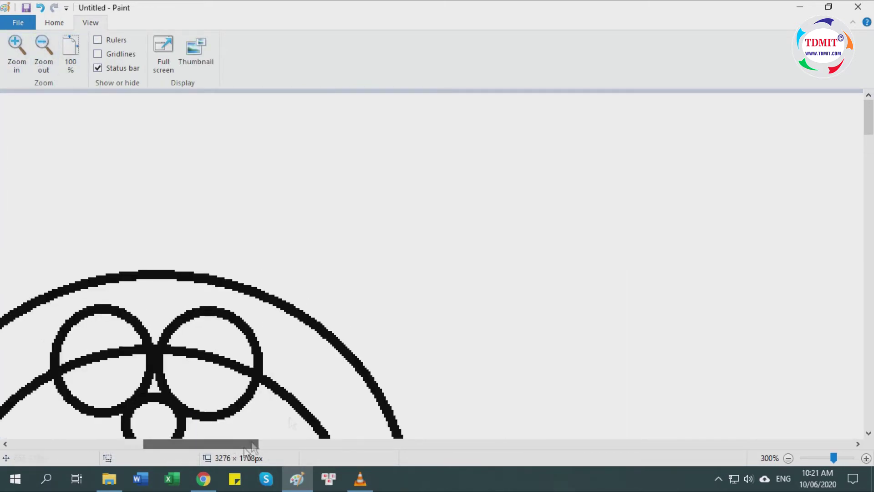
pyautogui.moveTo(869, 129); pyautogui.dragTo(870, 144)
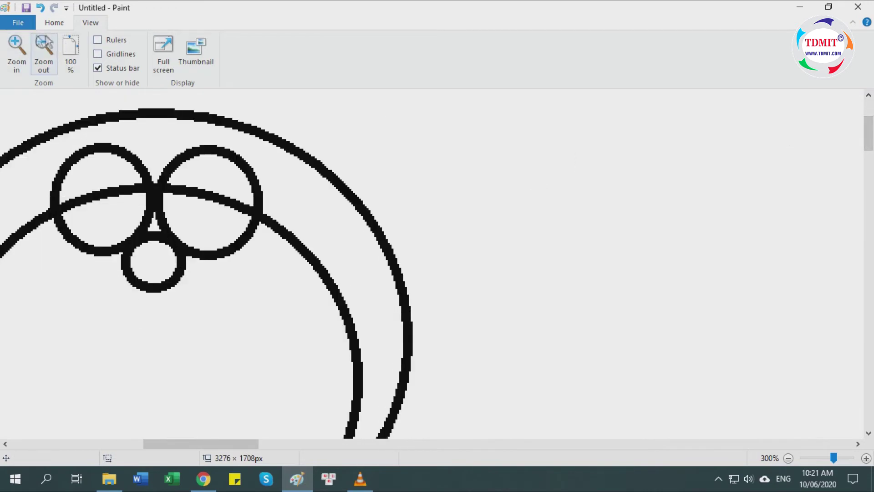
pyautogui.click(54, 23)
pyautogui.click(157, 64)
pyautogui.click(406, 57)
pyautogui.click(419, 94)
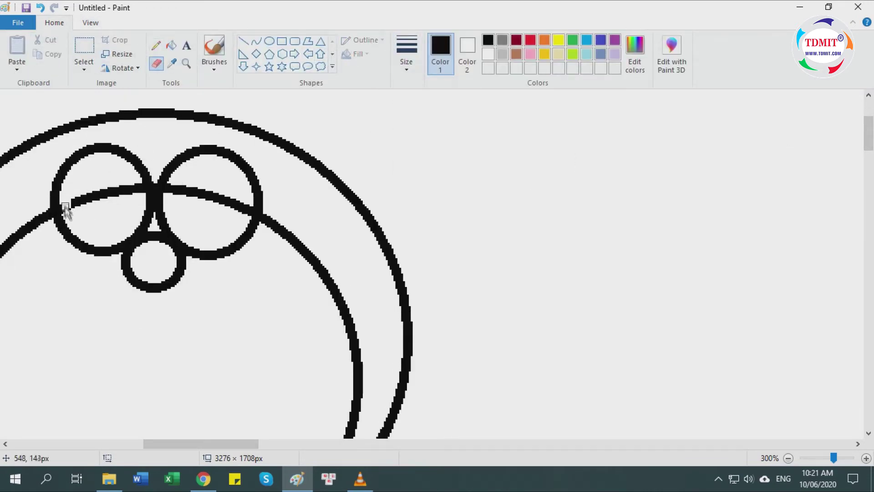
pyautogui.moveTo(67, 214)
pyautogui.mouseDown()
pyautogui.moveTo(76, 197)
pyautogui.moveTo(137, 189)
pyautogui.mouseUp()
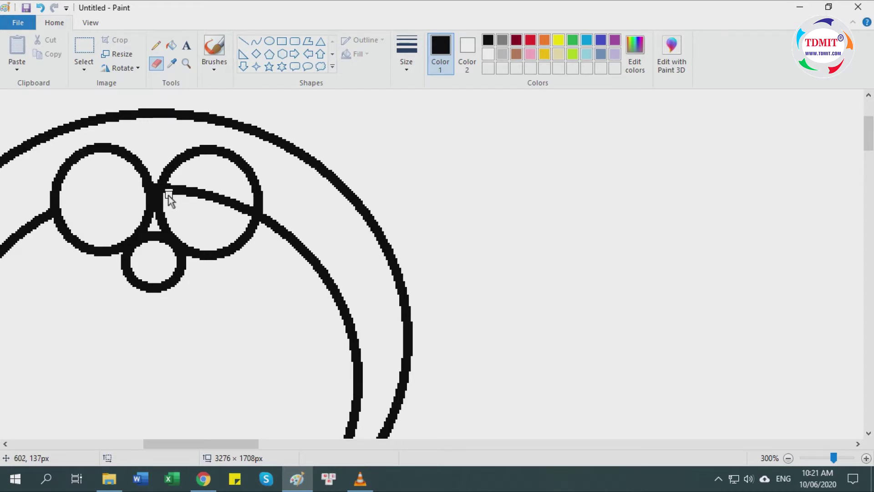
pyautogui.moveTo(170, 191)
pyautogui.mouseDown()
pyautogui.moveTo(203, 187)
pyautogui.moveTo(184, 189)
pyautogui.moveTo(205, 194)
pyautogui.moveTo(211, 206)
pyautogui.moveTo(222, 202)
pyautogui.moveTo(209, 195)
pyautogui.moveTo(244, 206)
pyautogui.mouseUp()
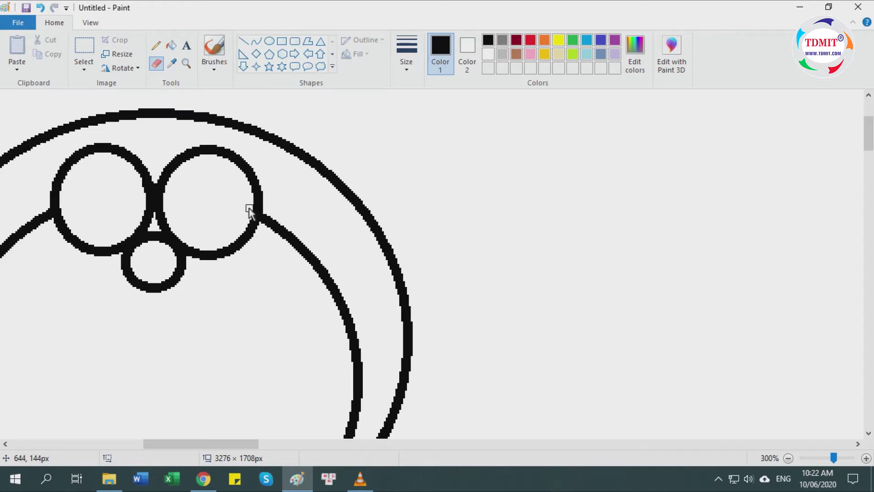
# Step: Draw a black oval pupil in each eye, thickening the right one with an inner oval of about 11 × 16 px
pyautogui.click(269, 41)
pyautogui.moveTo(104, 179); pyautogui.dragTo(137, 225)
pyautogui.moveTo(172, 176); pyautogui.dragTo(204, 217)
pyautogui.moveTo(121, 192); pyautogui.dragTo(182, 197)
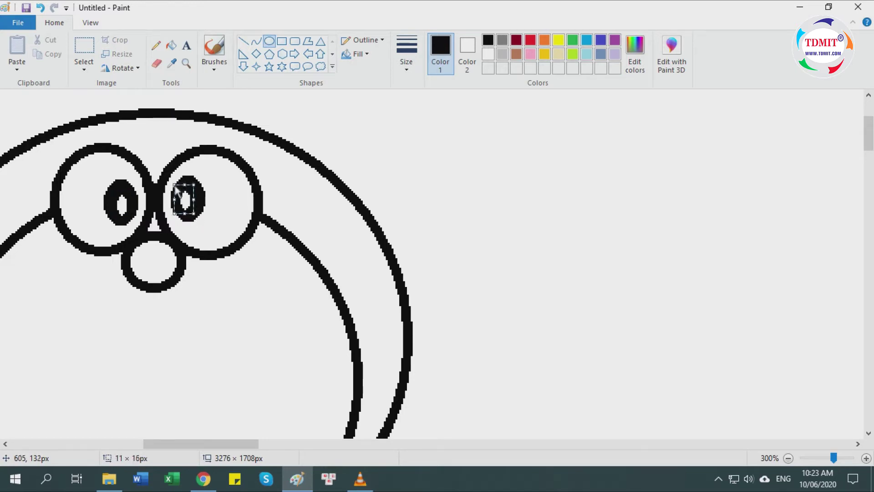
pyautogui.click(471, 168)
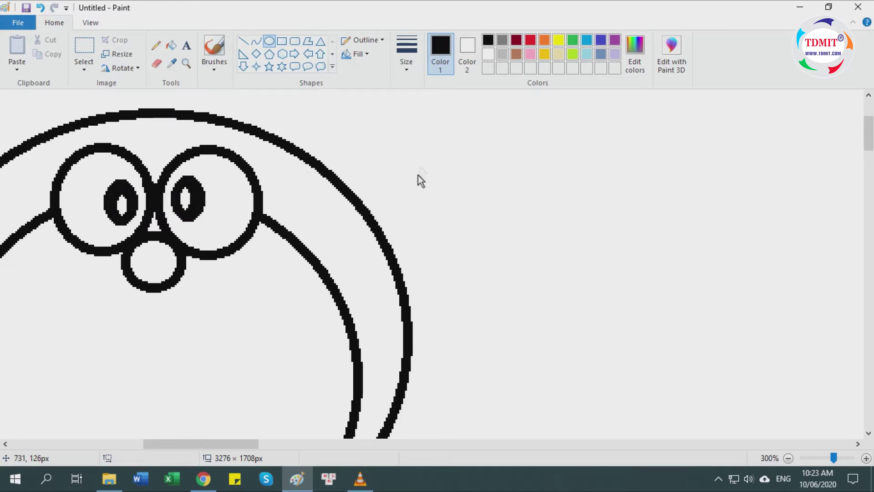
# Step: Draw two highlight circles inside the nose, about 8 × 8 px and 16 × 15 px, with the thinnest line width
pyautogui.click(409, 68)
pyautogui.click(412, 94)
pyautogui.moveTo(134, 250); pyautogui.dragTo(148, 260)
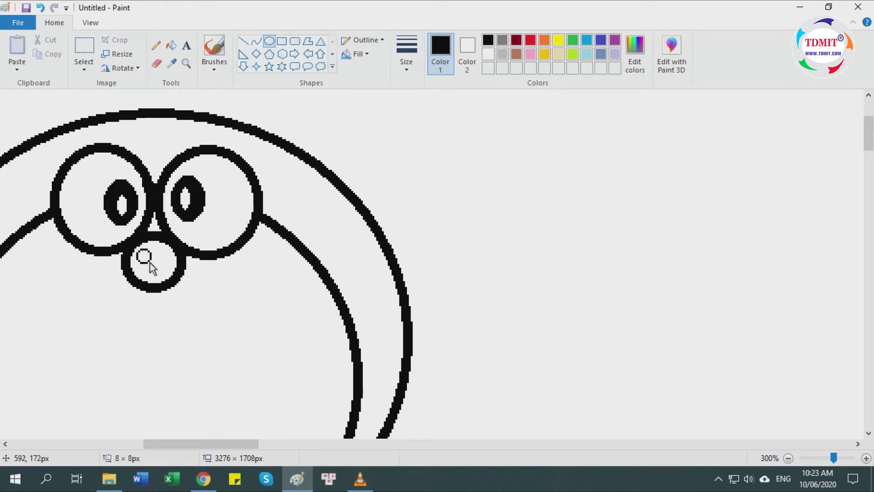
pyautogui.click(463, 209)
pyautogui.moveTo(141, 263)
pyautogui.mouseDown()
pyautogui.moveTo(167, 289)
pyautogui.moveTo(138, 257)
pyautogui.mouseUp()
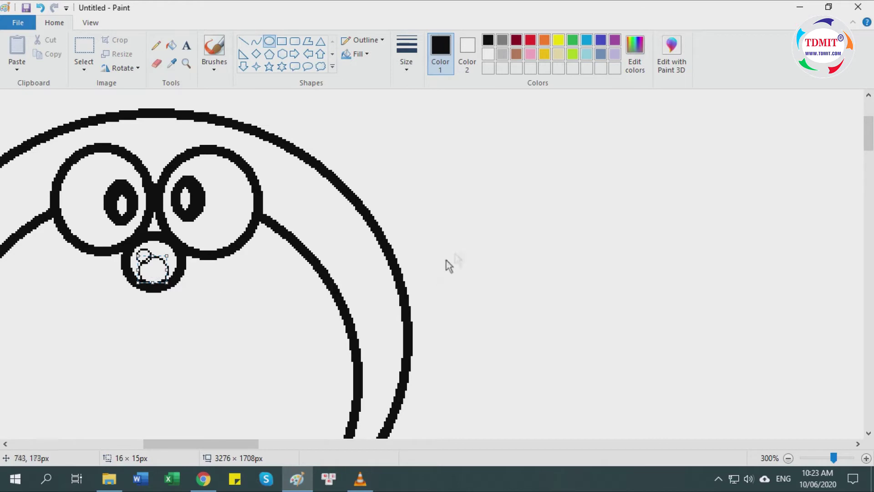
pyautogui.click(157, 64)
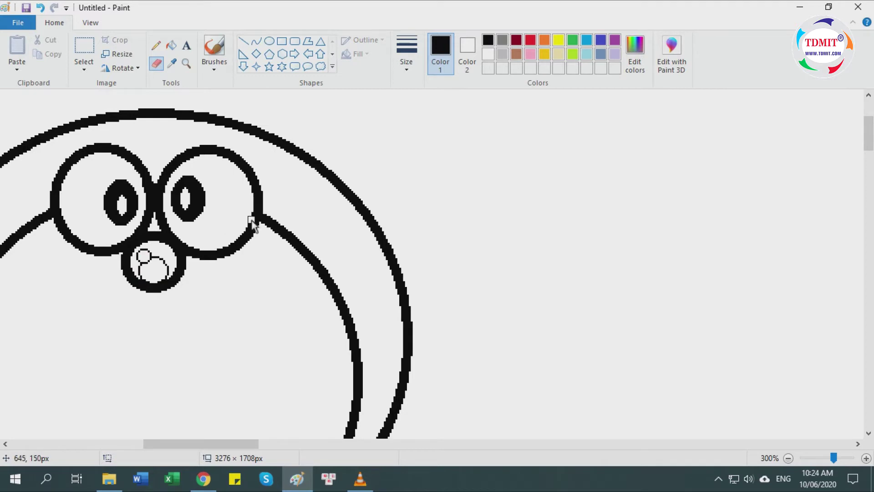
# Step: Erase the chin line and the top arc of the body circle where head and body overlap, using the largest eraser size
pyautogui.click(90, 22)
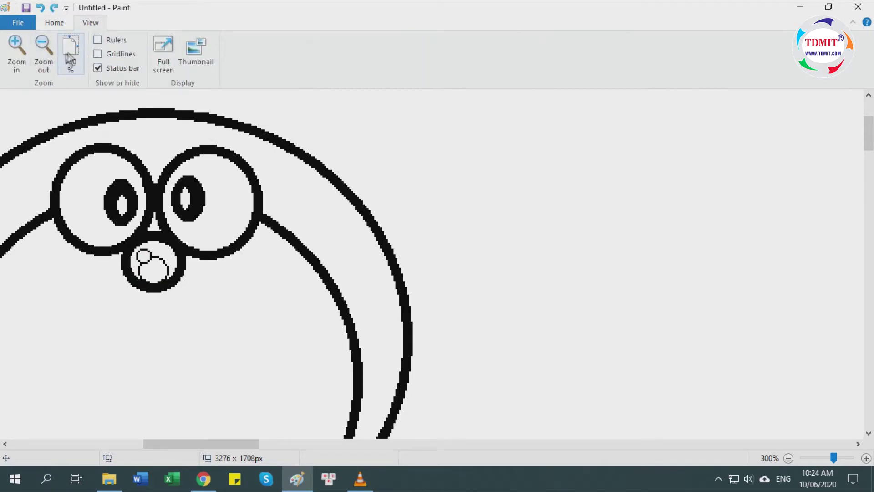
pyautogui.click(70, 54)
pyautogui.moveTo(474, 444); pyautogui.dragTo(406, 446)
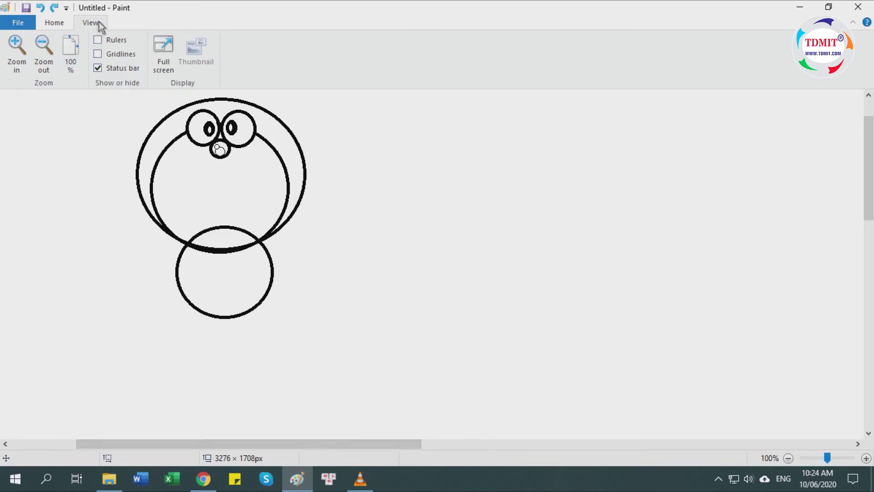
pyautogui.click(14, 59)
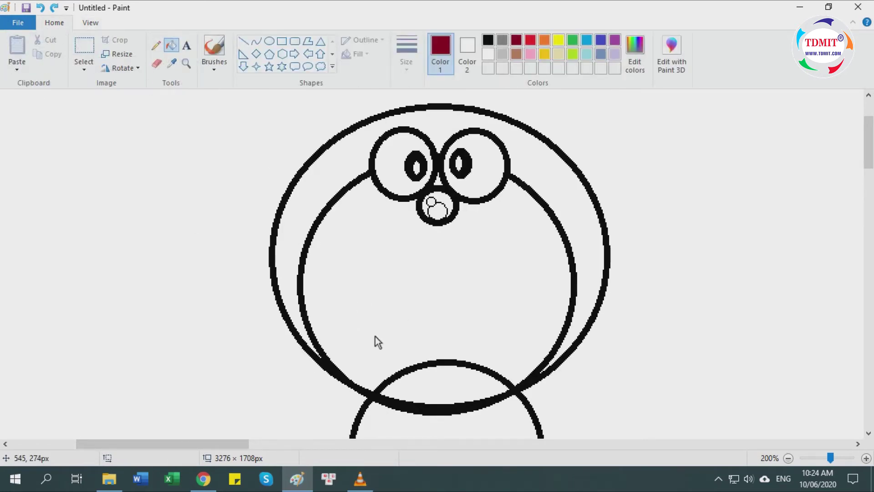
pyautogui.scroll(-2, 378, 338)
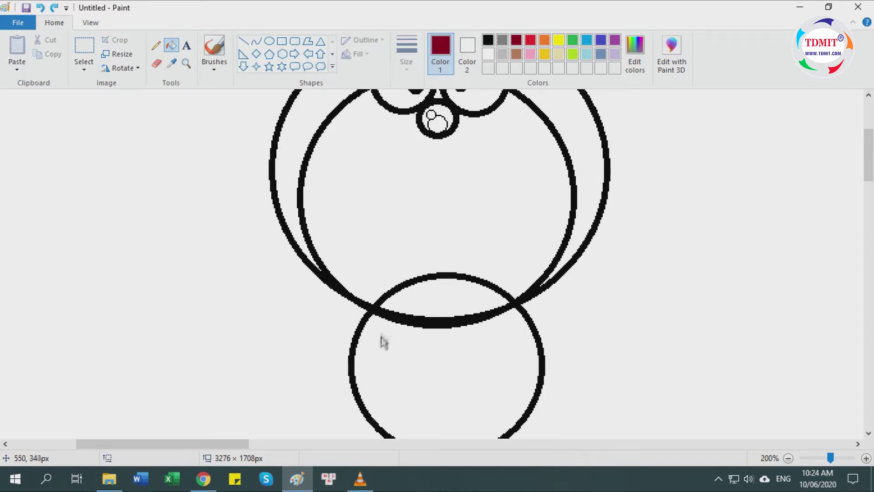
pyautogui.click(156, 64)
pyautogui.click(406, 55)
pyautogui.click(431, 172)
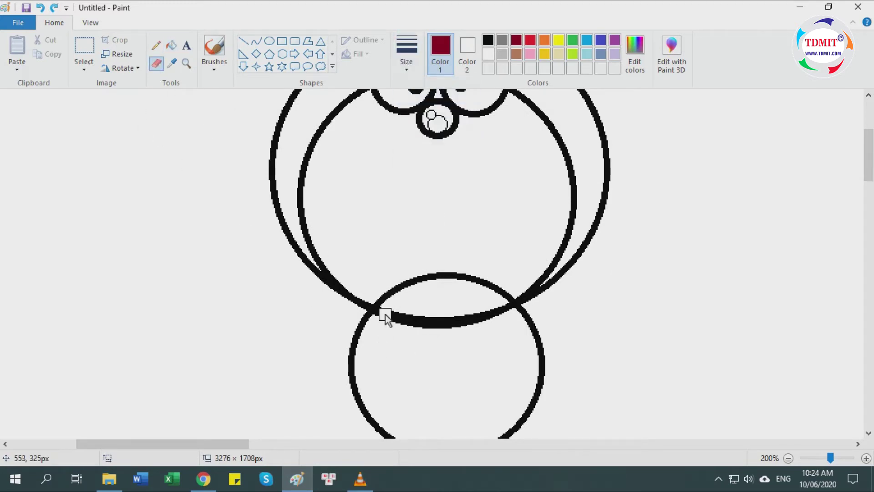
pyautogui.moveTo(416, 324)
pyautogui.mouseDown()
pyautogui.moveTo(500, 309)
pyautogui.moveTo(379, 293)
pyautogui.moveTo(471, 281)
pyautogui.moveTo(505, 292)
pyautogui.moveTo(505, 307)
pyautogui.moveTo(382, 299)
pyautogui.moveTo(382, 314)
pyautogui.moveTo(508, 311)
pyautogui.mouseUp()
pyautogui.scroll(2, 363, 269)
# Step: Draw a vertical black line about 32 px long down from the nose, using the second-thinnest line width
pyautogui.click(243, 41)
pyautogui.click(403, 68)
pyautogui.click(425, 116)
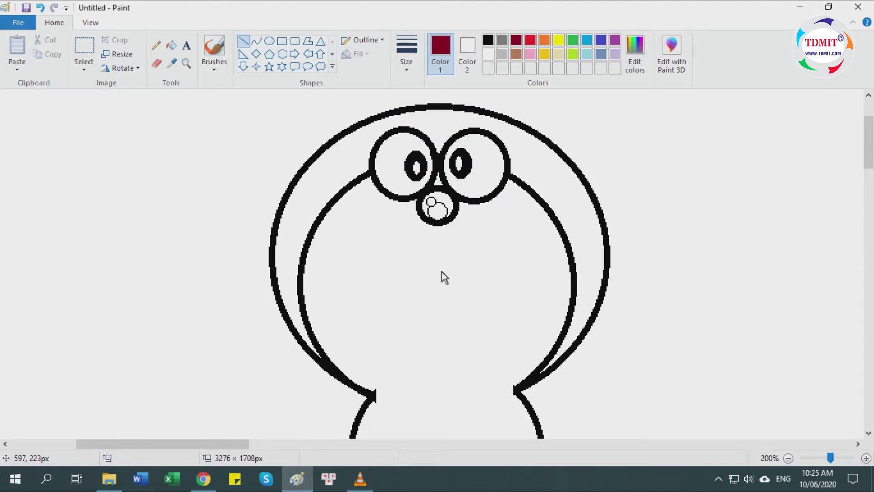
pyautogui.moveTo(438, 263); pyautogui.dragTo(438, 264)
pyautogui.click(487, 40)
pyautogui.hotkey('ctrl', 'z')
# Step: Draw a black circle on each cheek, about 23 × 23 px on the left and 22 × 22 px on the right
pyautogui.click(410, 64)
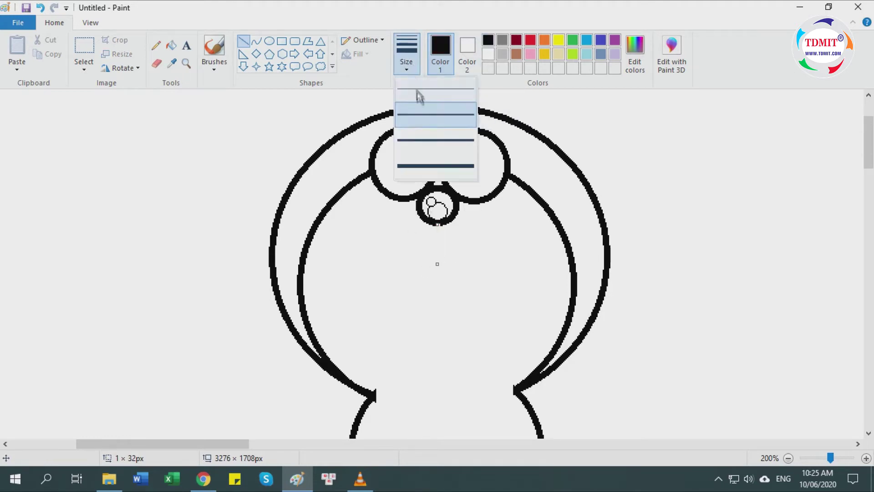
pyautogui.click(415, 93)
pyautogui.click(269, 40)
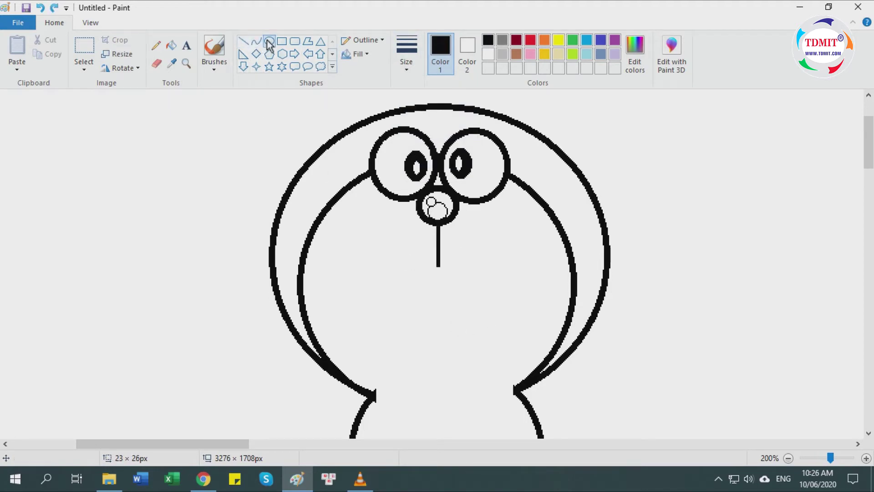
pyautogui.moveTo(326, 254); pyautogui.dragTo(355, 285)
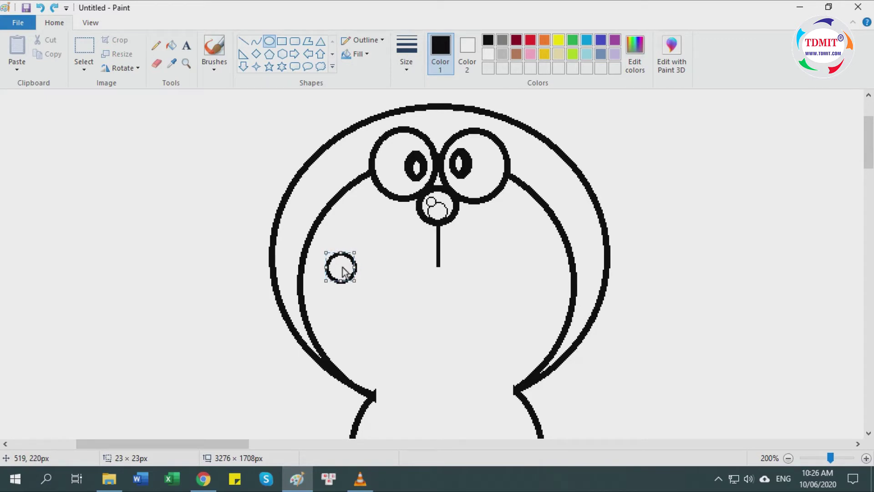
pyautogui.moveTo(344, 264); pyautogui.dragTo(337, 259)
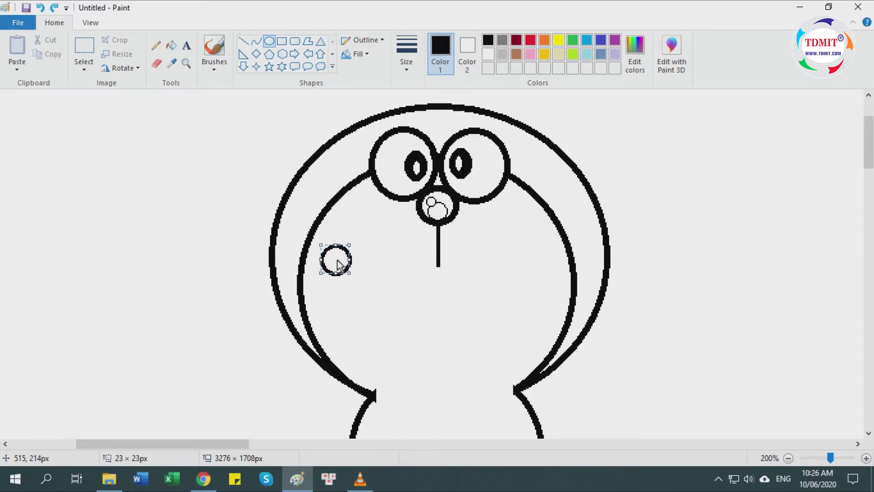
pyautogui.moveTo(530, 239); pyautogui.dragTo(558, 267)
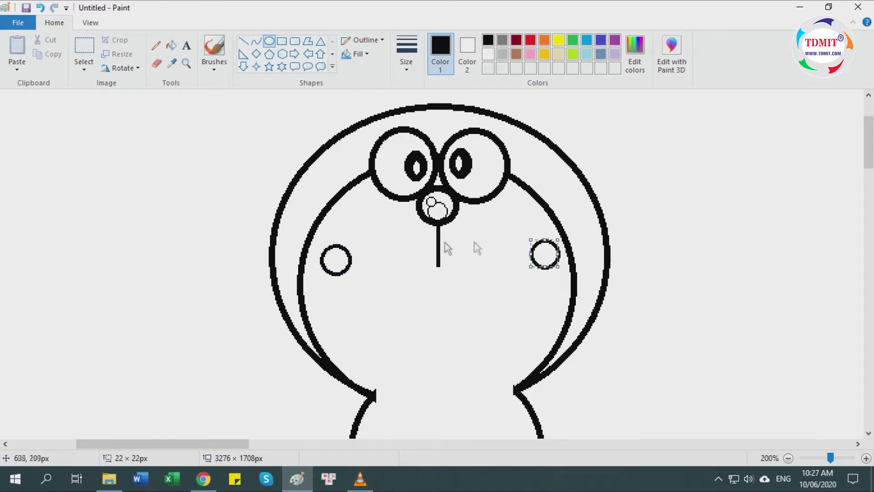
# Step: Erase the inner lower part of both cheek circles, leaving open hooks for the mouth corners
pyautogui.click(156, 64)
pyautogui.moveTo(351, 263); pyautogui.dragTo(346, 274)
pyautogui.moveTo(527, 253); pyautogui.dragTo(534, 260)
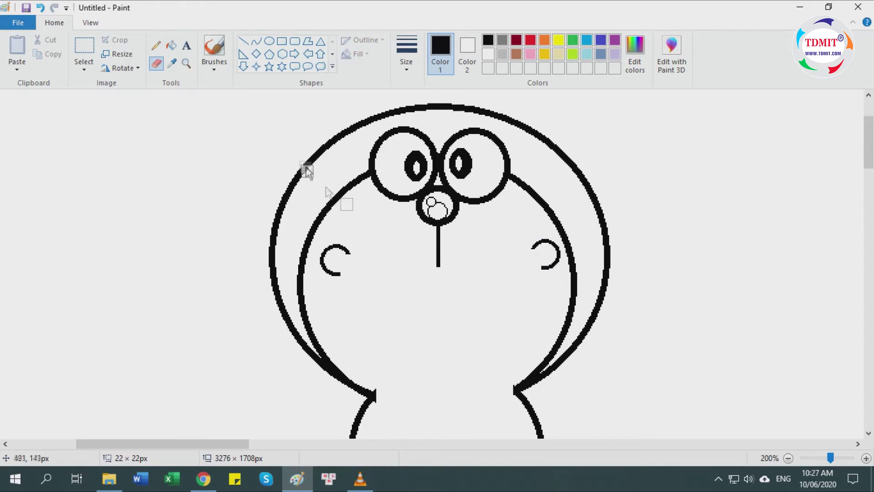
# Step: Draw two curved upper-lip lines joining the mouth-corner hooks to the lower end of the nose line
pyautogui.click(256, 41)
pyautogui.moveTo(342, 274); pyautogui.dragTo(412, 260)
pyautogui.click(399, 267)
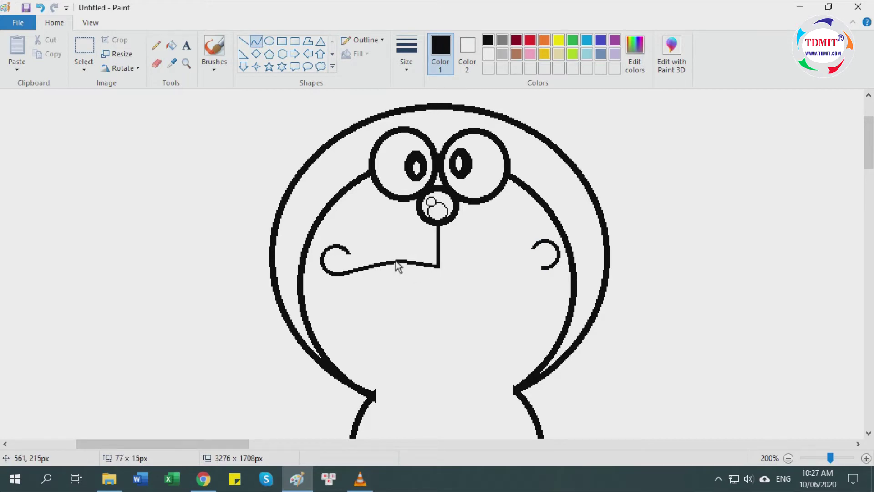
pyautogui.moveTo(439, 269); pyautogui.dragTo(478, 264)
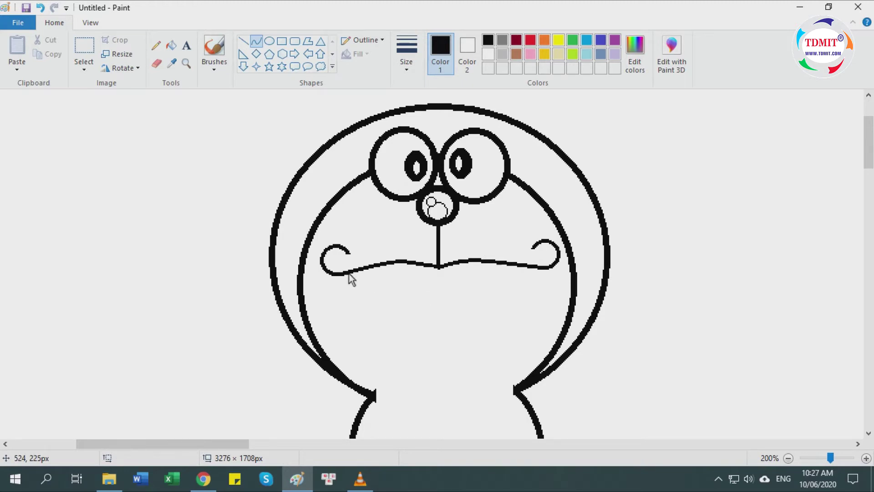
# Step: Draw a deep downward curve from one mouth corner to the other as the lower lip
pyautogui.moveTo(335, 274); pyautogui.dragTo(550, 267)
pyautogui.moveTo(415, 273); pyautogui.dragTo(497, 404)
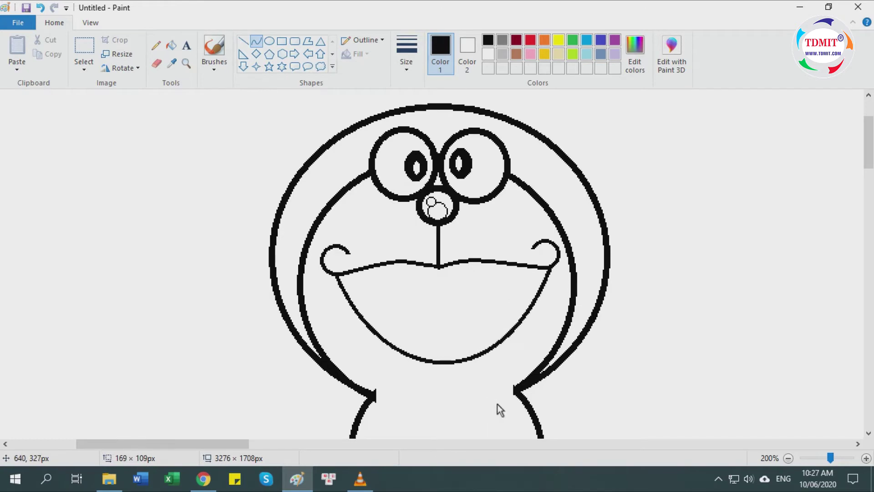
pyautogui.click(687, 322)
# Step: Draw a heart about 84 × 68 px for the tongue and centre it over the lower lip
pyautogui.click(333, 66)
pyautogui.click(245, 82)
pyautogui.moveTo(401, 296)
pyautogui.mouseDown()
pyautogui.moveTo(418, 325)
pyautogui.moveTo(509, 384)
pyautogui.mouseUp()
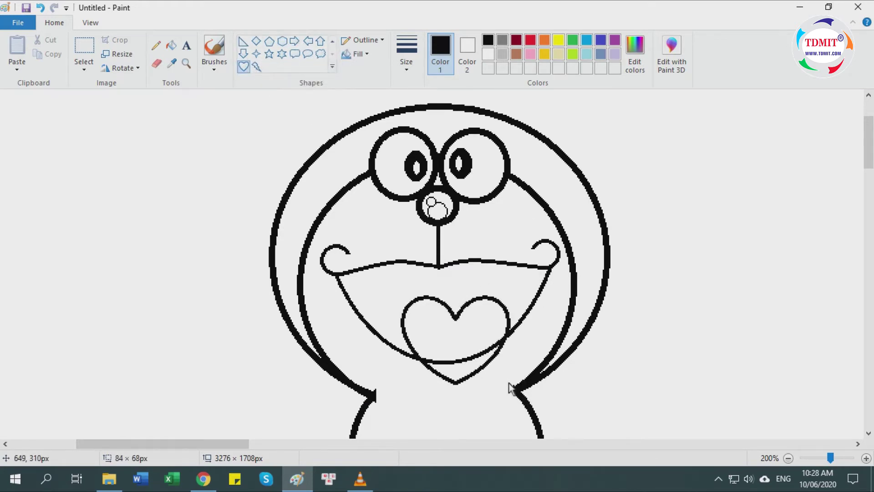
pyautogui.moveTo(454, 332); pyautogui.dragTo(441, 332)
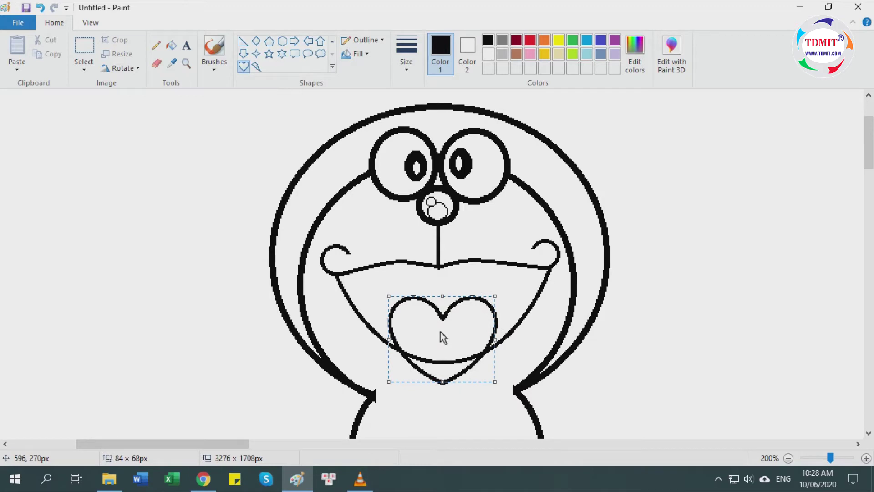
pyautogui.moveTo(441, 332); pyautogui.dragTo(439, 332)
pyautogui.click(675, 326)
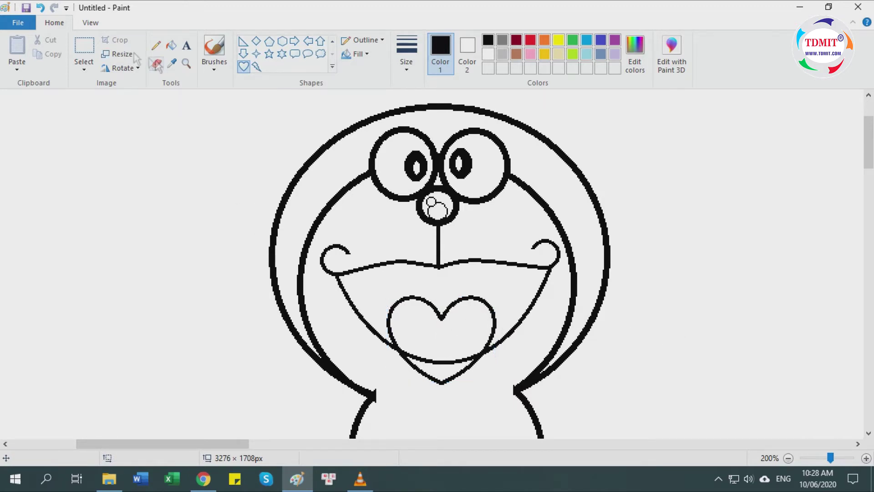
# Step: Erase the heart's tip below the lower lip, cleaning near the curve with the smallest eraser size, and undo the last stroke
pyautogui.click(90, 22)
pyautogui.click(16, 51)
pyautogui.moveTo(212, 443)
pyautogui.mouseDown()
pyautogui.moveTo(244, 449)
pyautogui.moveTo(220, 449)
pyautogui.mouseUp()
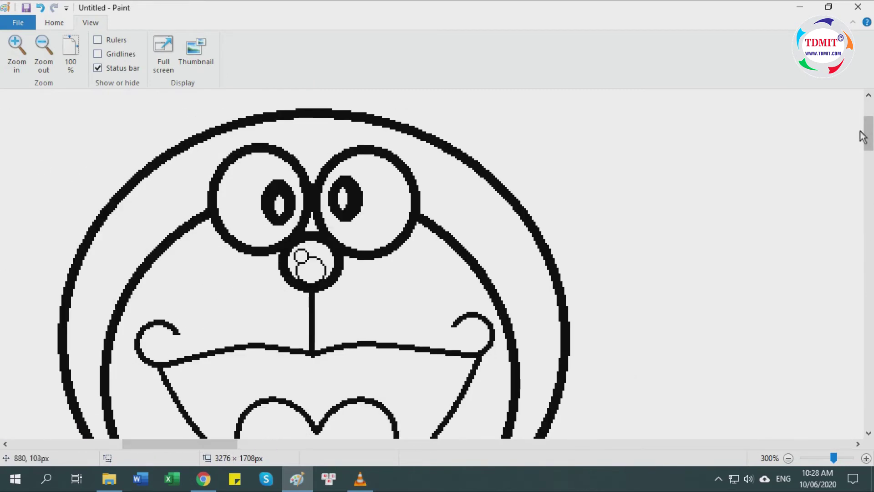
pyautogui.scroll(-5, 274, 273)
pyautogui.click(54, 22)
pyautogui.moveTo(262, 266)
pyautogui.mouseDown()
pyautogui.moveTo(353, 278)
pyautogui.moveTo(390, 232)
pyautogui.mouseUp()
pyautogui.click(407, 54)
pyautogui.click(415, 90)
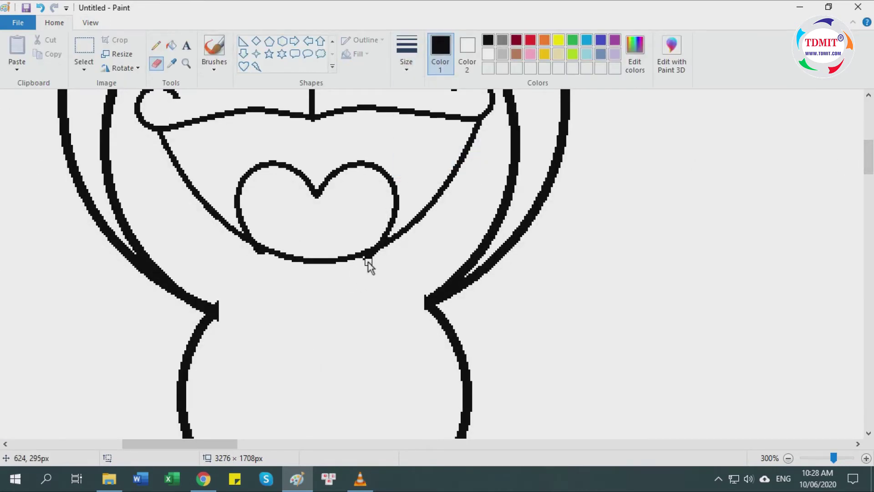
pyautogui.click(40, 8)
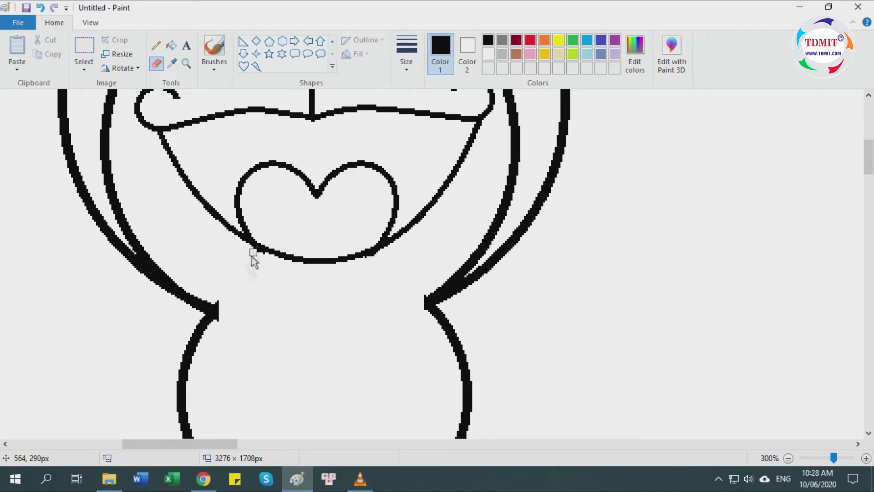
# Step: Examine the mouth and the junction of head and body at 100% and 200% zoom
pyautogui.scroll(2, 255, 284)
pyautogui.click(91, 23)
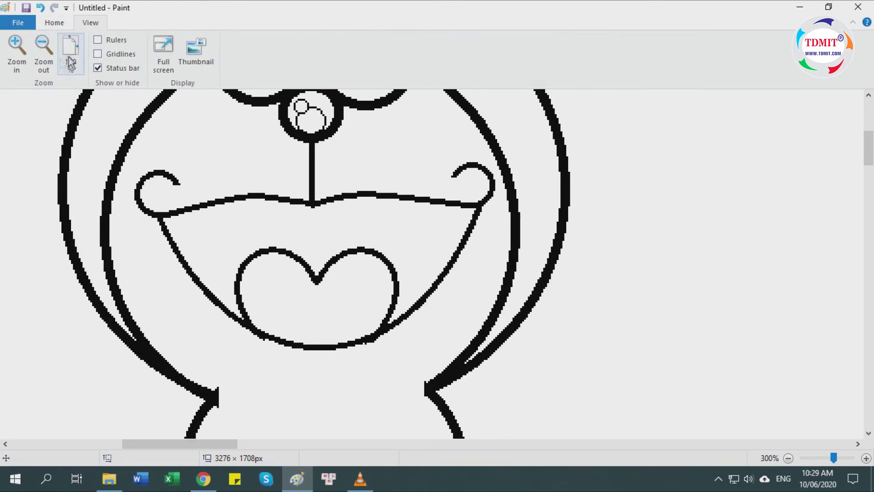
pyautogui.click(71, 53)
pyautogui.hscroll(-3, 439, 445)
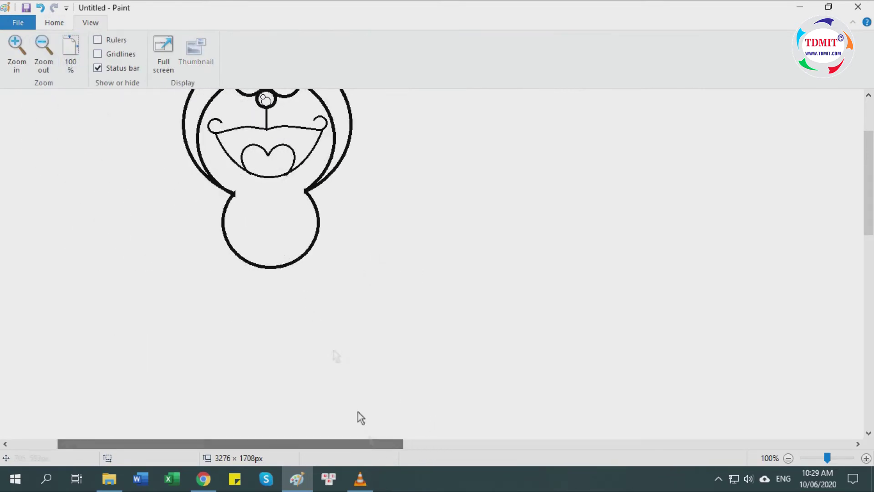
pyautogui.scroll(2, 358, 411)
pyautogui.click(20, 59)
pyautogui.scroll(-3, 345, 381)
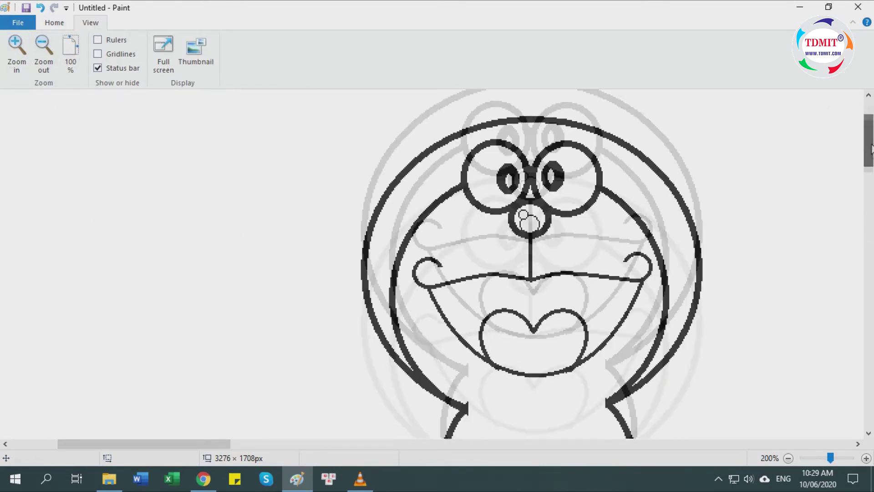
pyautogui.moveTo(202, 444); pyautogui.dragTo(258, 447)
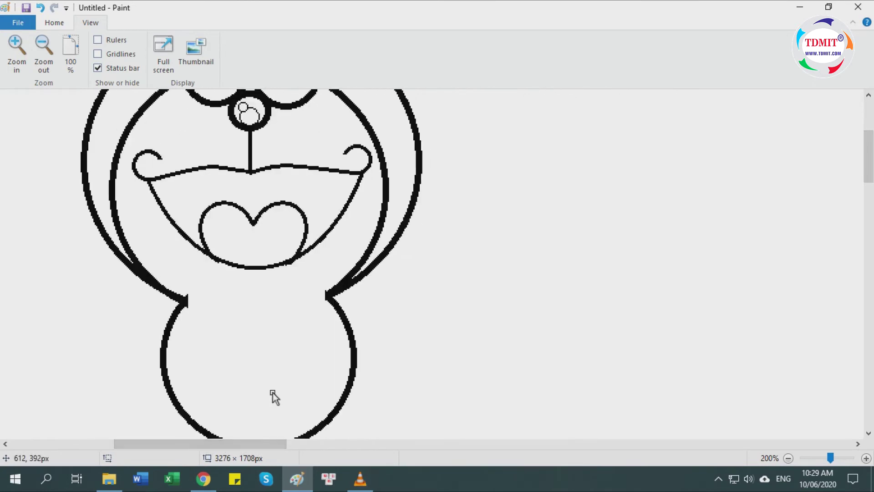
pyautogui.scroll(-2, 271, 396)
pyautogui.click(71, 53)
pyautogui.scroll(3, 275, 269)
pyautogui.moveTo(242, 444)
pyautogui.mouseDown()
pyautogui.moveTo(171, 433)
pyautogui.moveTo(142, 444)
pyautogui.mouseUp()
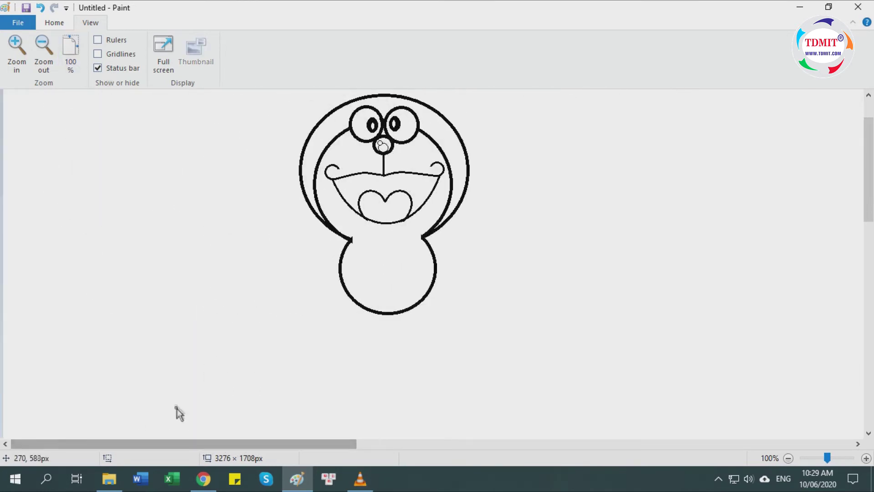
# Step: Draw two horizontal black collar lines across the neck, about 198 px and 196 px long, using the second-thinnest line width
pyautogui.click(54, 22)
pyautogui.click(406, 53)
pyautogui.click(431, 114)
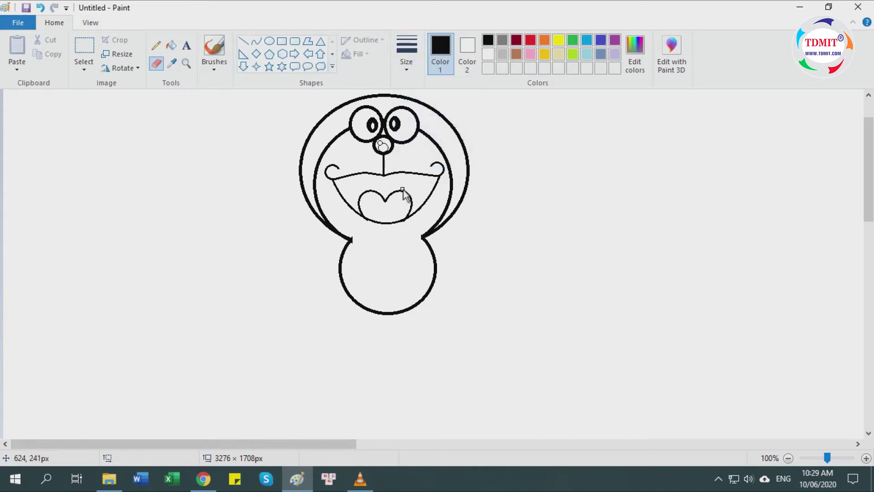
pyautogui.click(243, 41)
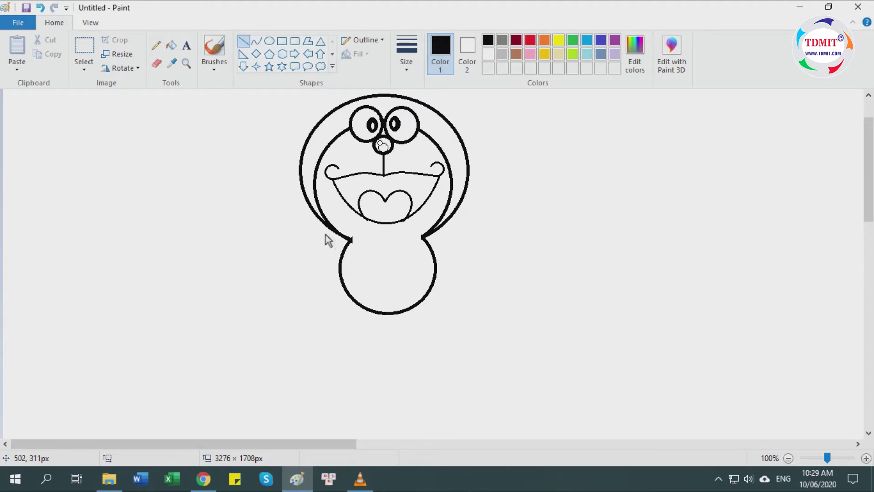
pyautogui.moveTo(324, 233); pyautogui.dragTo(449, 233)
pyautogui.click(407, 63)
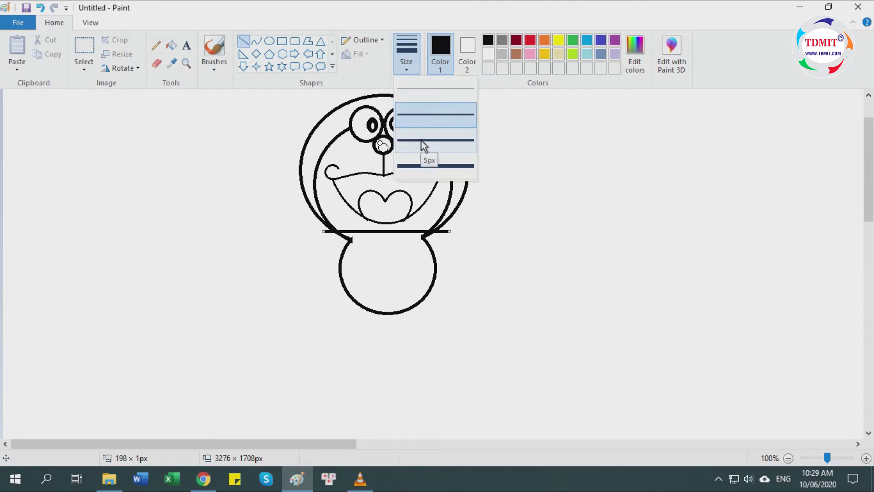
pyautogui.click(427, 115)
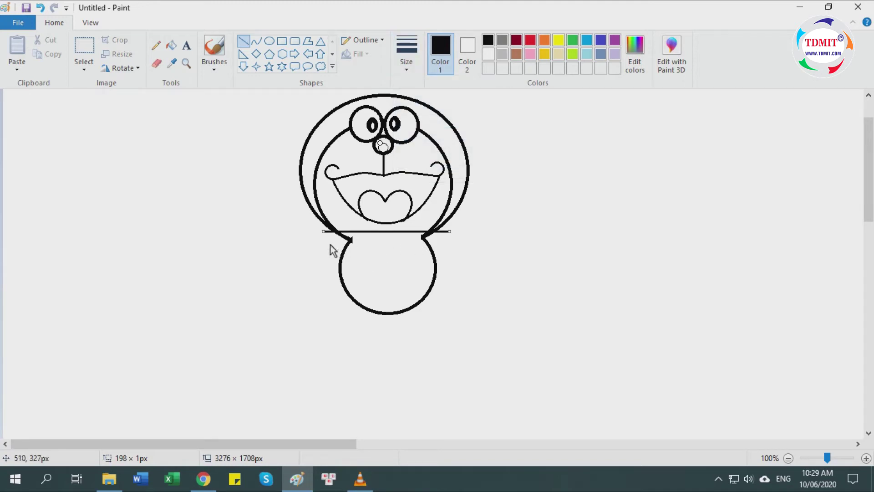
pyautogui.moveTo(326, 243); pyautogui.dragTo(450, 243)
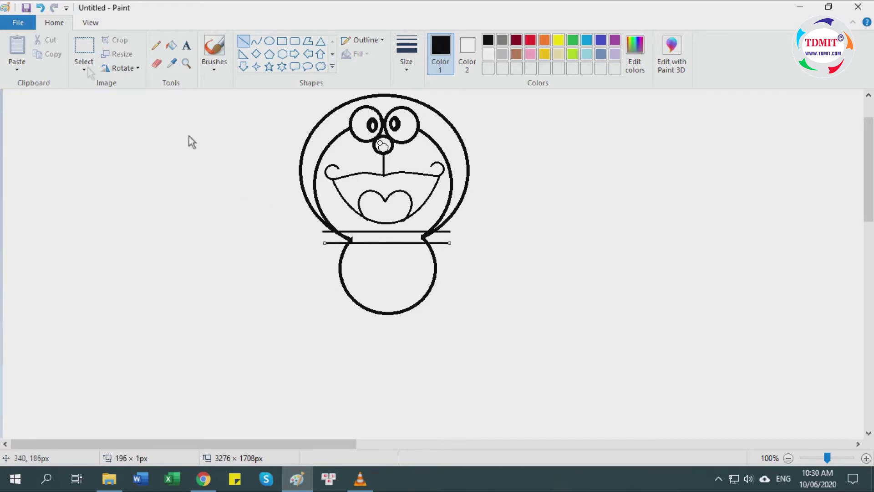
# Step: Select and cut off the uneven ends of both collar lines so they align on each side
pyautogui.click(90, 23)
pyautogui.click(16, 52)
pyautogui.moveTo(184, 443); pyautogui.dragTo(285, 443)
pyautogui.scroll(-2, 601, 261)
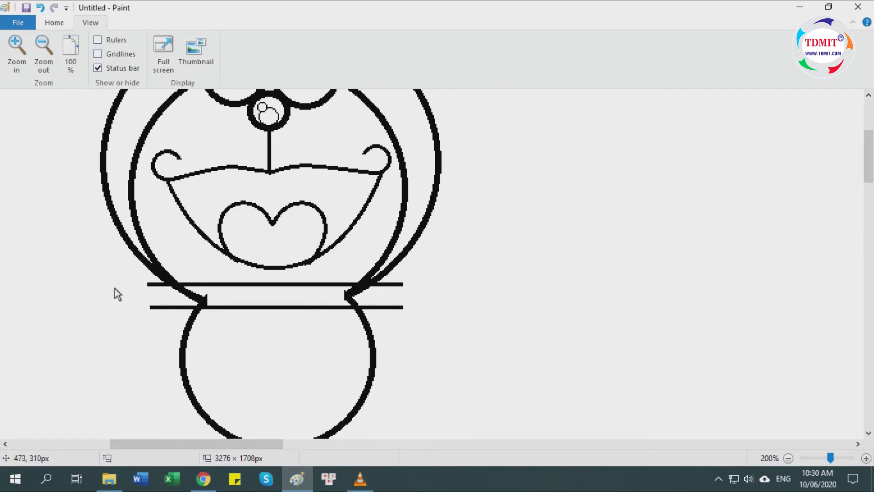
pyautogui.scroll(1, 82, 54)
pyautogui.click(156, 64)
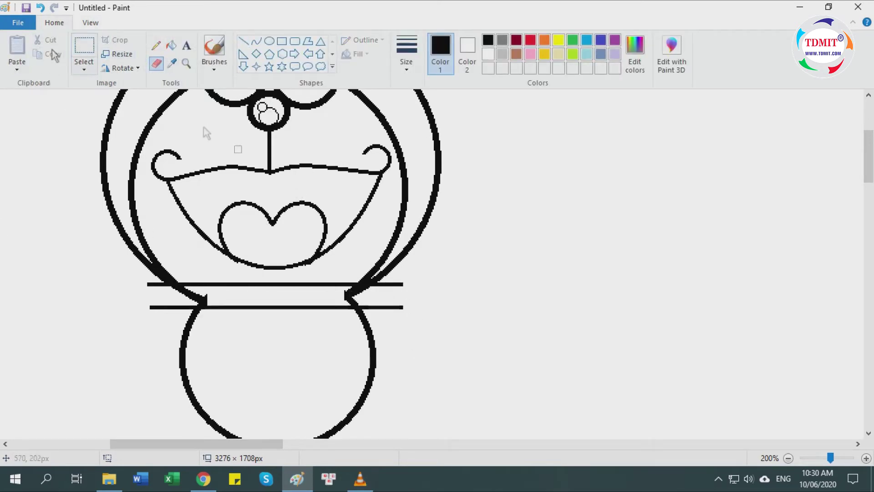
pyautogui.click(84, 48)
pyautogui.moveTo(398, 278); pyautogui.dragTo(418, 321)
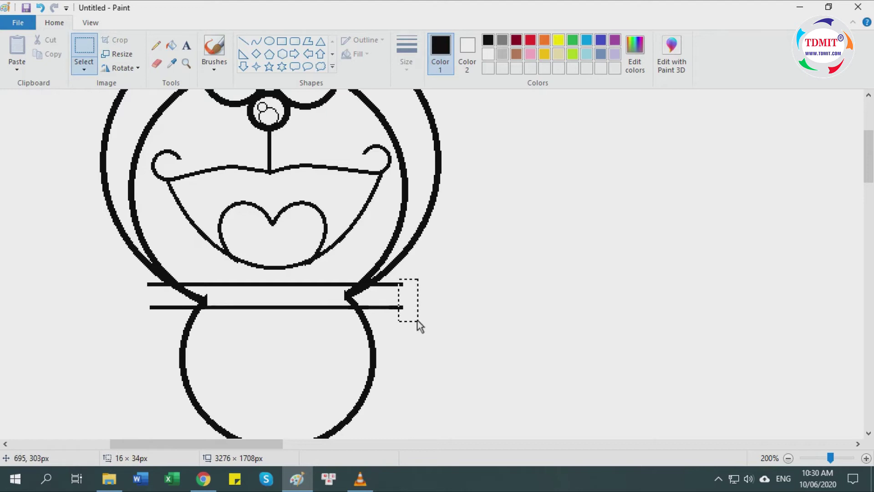
pyautogui.click(36, 44)
pyautogui.moveTo(139, 280); pyautogui.dragTo(152, 318)
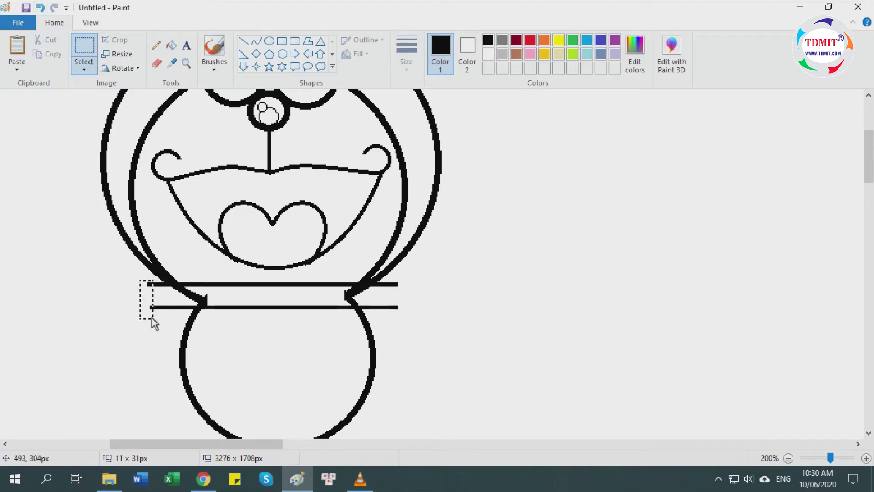
pyautogui.click(44, 40)
pyautogui.moveTo(415, 328); pyautogui.dragTo(393, 281)
pyautogui.click(45, 40)
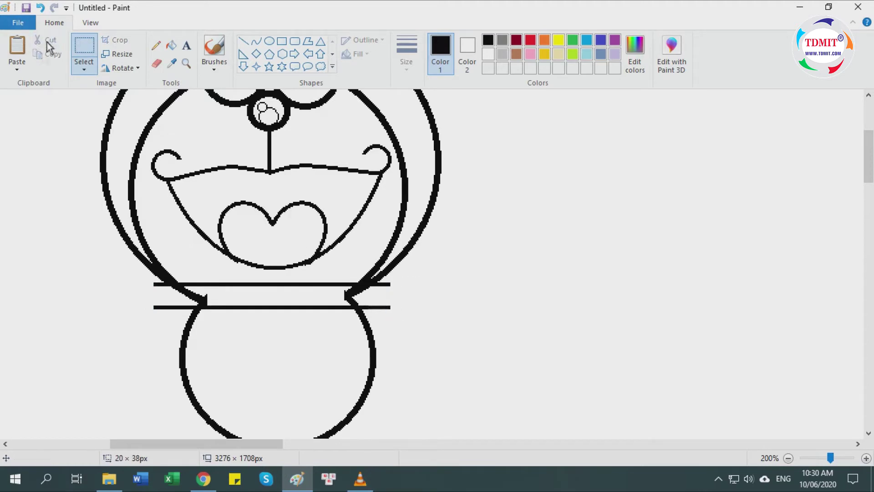
# Step: Close both collar ends with outward-bulging curves, about 6 × 18 px on the left and 6 × 19 px on the right
pyautogui.click(254, 43)
pyautogui.moveTo(154, 284); pyautogui.dragTo(155, 309)
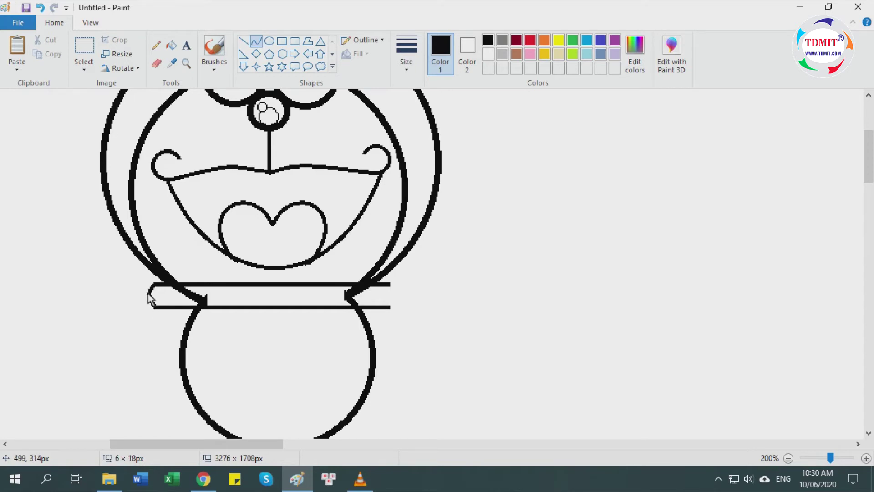
pyautogui.moveTo(150, 301); pyautogui.dragTo(151, 304)
pyautogui.moveTo(390, 284)
pyautogui.mouseDown()
pyautogui.moveTo(390, 307)
pyautogui.moveTo(395, 295)
pyautogui.mouseUp()
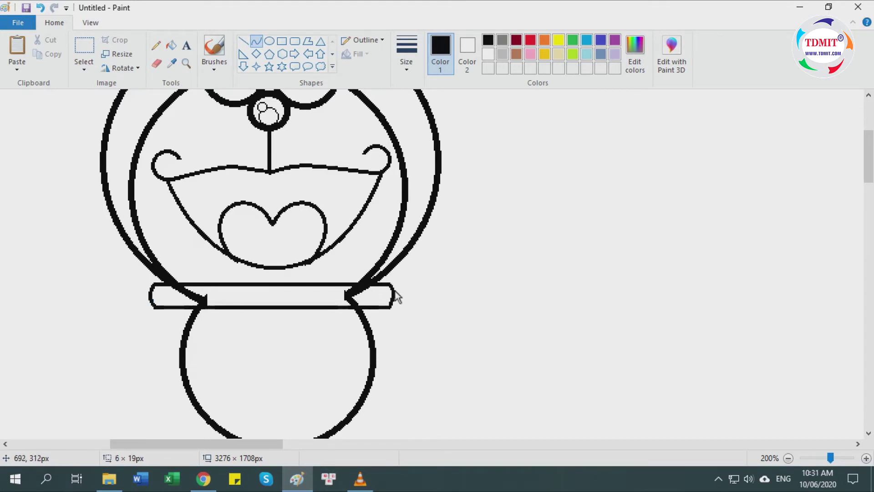
# Step: Select and cut the head and body outlines that cross the inside of the collar band
pyautogui.click(156, 63)
pyautogui.click(84, 45)
pyautogui.moveTo(169, 288)
pyautogui.mouseDown()
pyautogui.moveTo(223, 303)
pyautogui.moveTo(383, 306)
pyautogui.moveTo(362, 296)
pyautogui.moveTo(162, 288)
pyautogui.mouseUp()
pyautogui.click(46, 40)
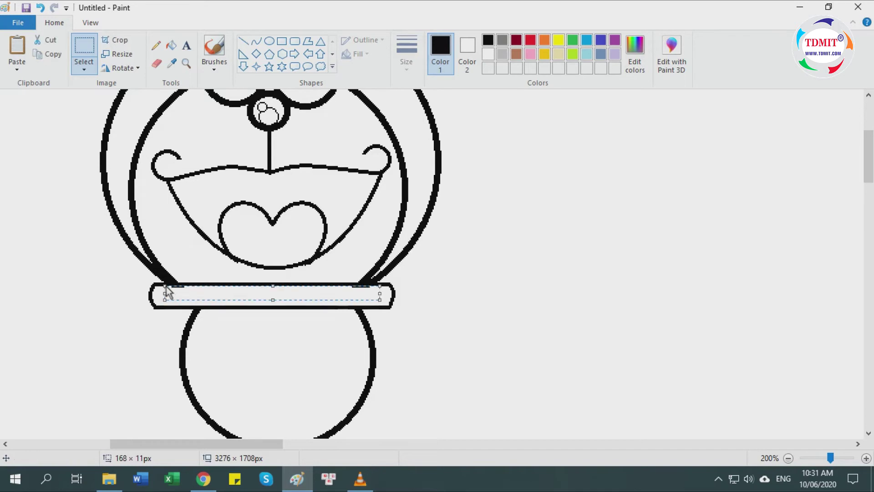
pyautogui.click(46, 40)
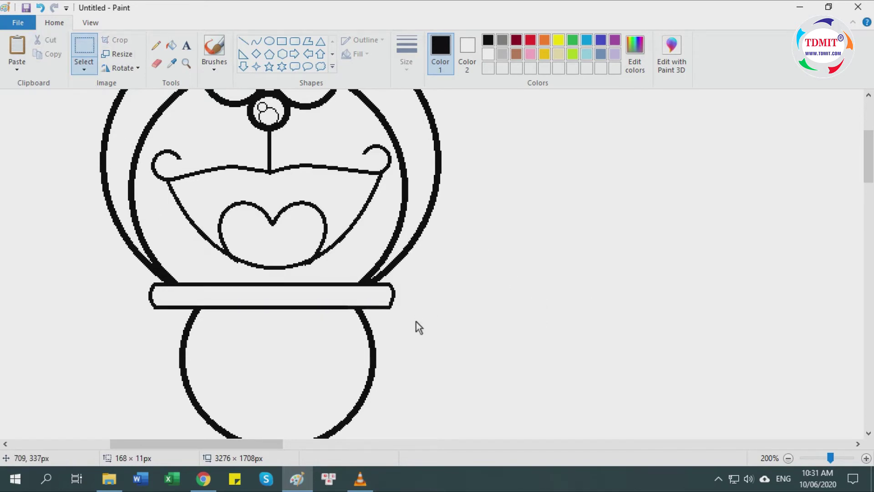
pyautogui.scroll(-4, 416, 322)
pyautogui.click(90, 23)
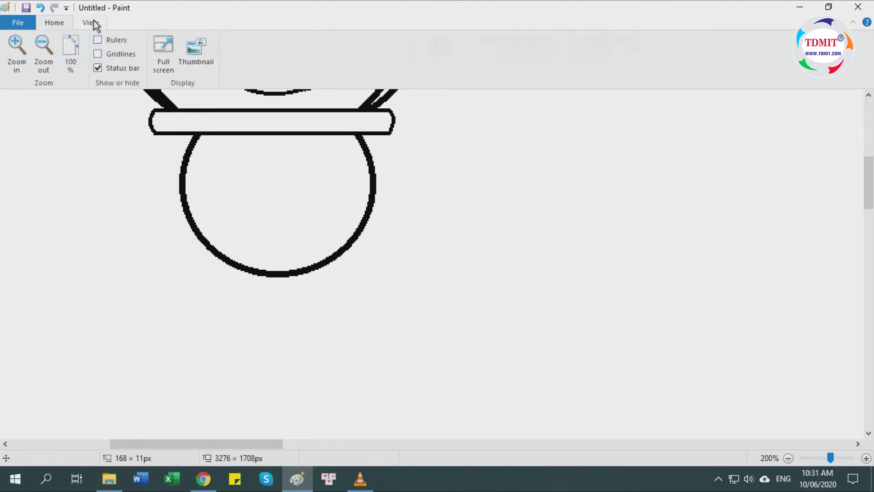
# Step: Draw a small upright oval about 21 px wide just below the body circle as the gap between the legs
pyautogui.click(71, 55)
pyautogui.moveTo(364, 444); pyautogui.dragTo(326, 447)
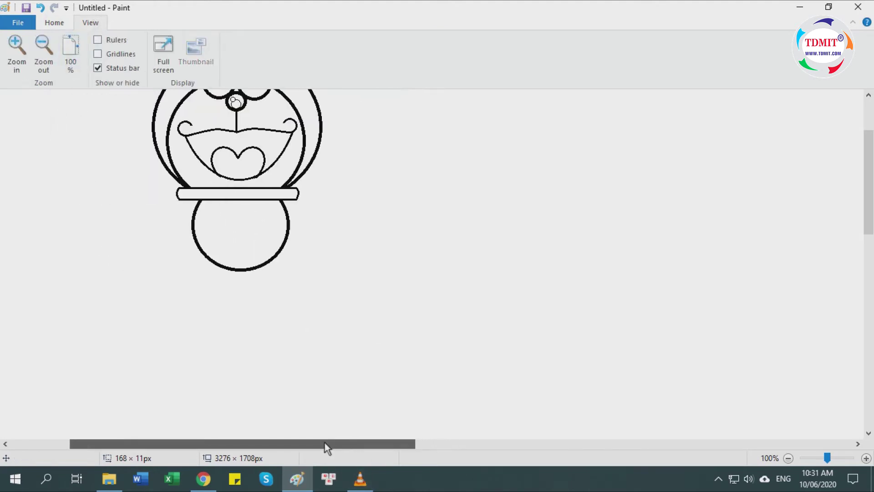
pyautogui.scroll(2, 300, 353)
pyautogui.scroll(-2, 273, 336)
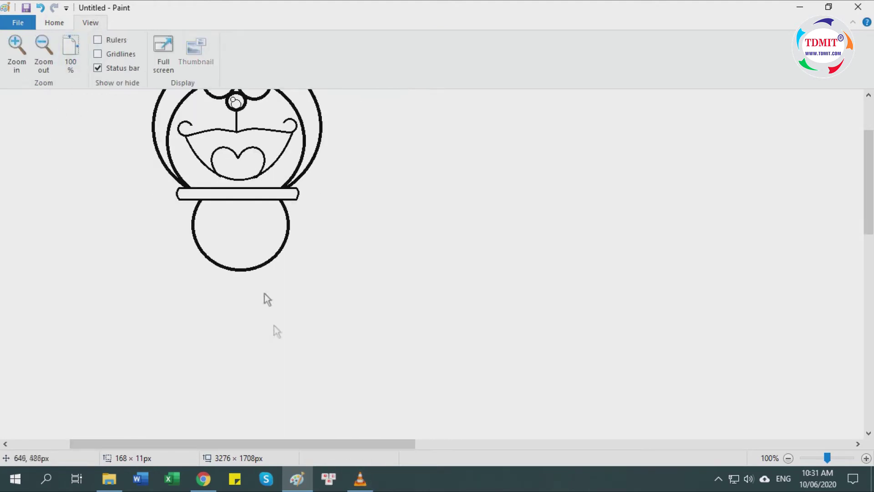
pyautogui.click(59, 25)
pyautogui.click(270, 41)
pyautogui.click(412, 61)
pyautogui.click(417, 122)
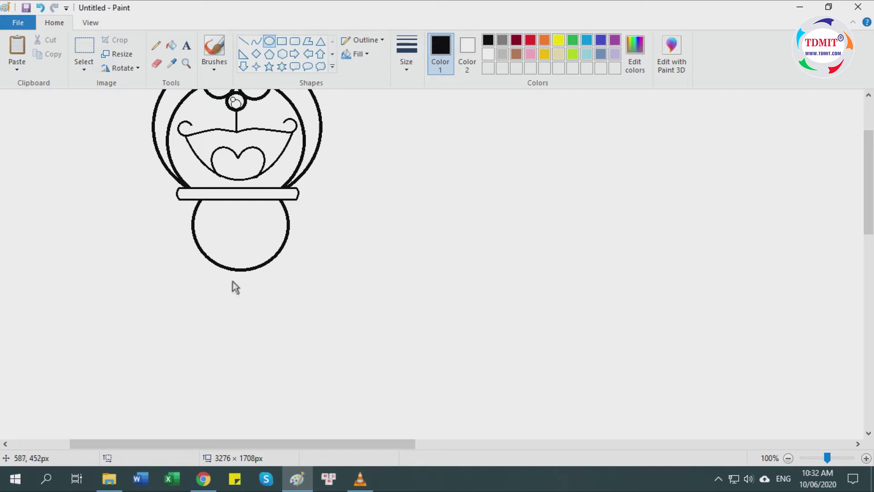
pyautogui.moveTo(238, 307)
pyautogui.mouseDown()
pyautogui.moveTo(236, 278)
pyautogui.moveTo(226, 273)
pyautogui.moveTo(259, 296)
pyautogui.moveTo(236, 301)
pyautogui.mouseUp()
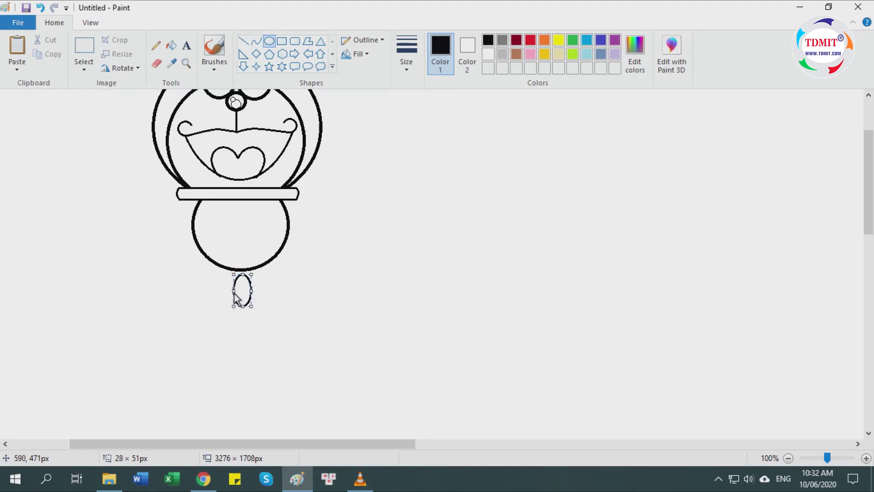
pyautogui.moveTo(250, 299); pyautogui.dragTo(248, 298)
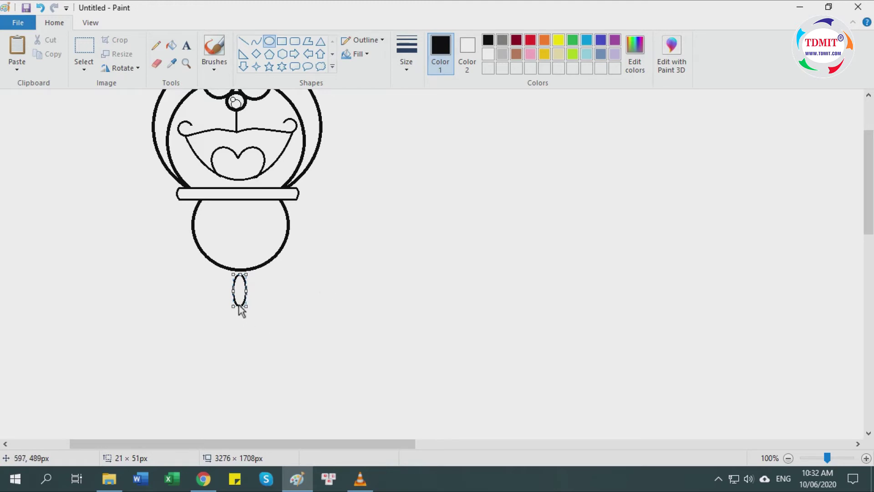
pyautogui.moveTo(239, 306); pyautogui.dragTo(246, 299)
pyautogui.click(315, 288)
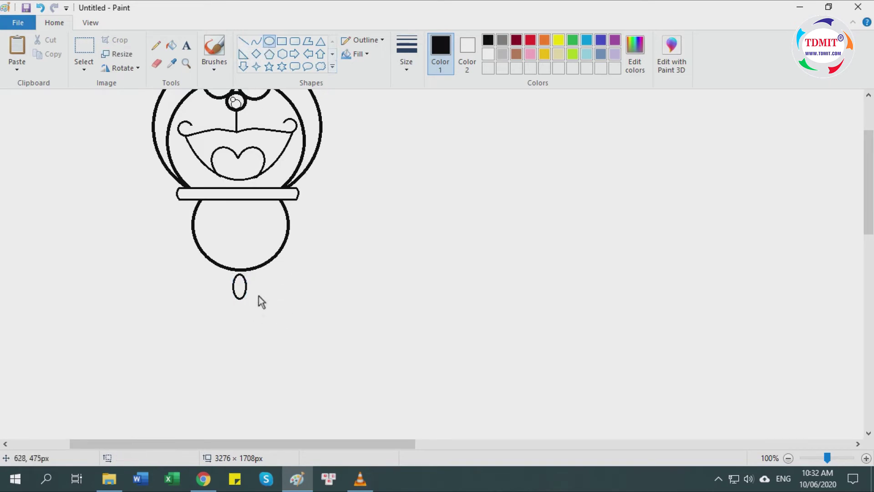
# Step: Draw two flat ovals as feet either side of the small oval, about 101 × 48 px right and 95 × 49 px left
pyautogui.moveTo(303, 324); pyautogui.dragTo(273, 306)
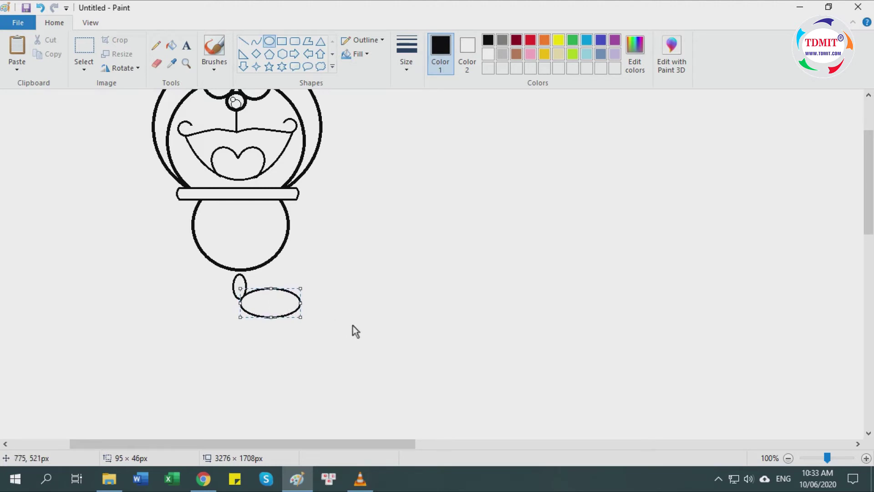
pyautogui.moveTo(300, 303); pyautogui.dragTo(279, 319)
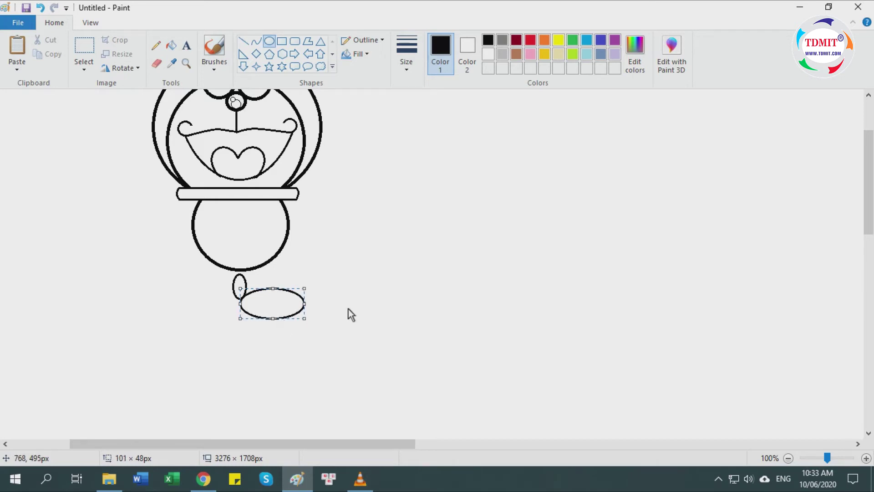
pyautogui.moveTo(160, 286)
pyautogui.mouseDown()
pyautogui.moveTo(234, 316)
pyautogui.moveTo(177, 304)
pyautogui.mouseUp()
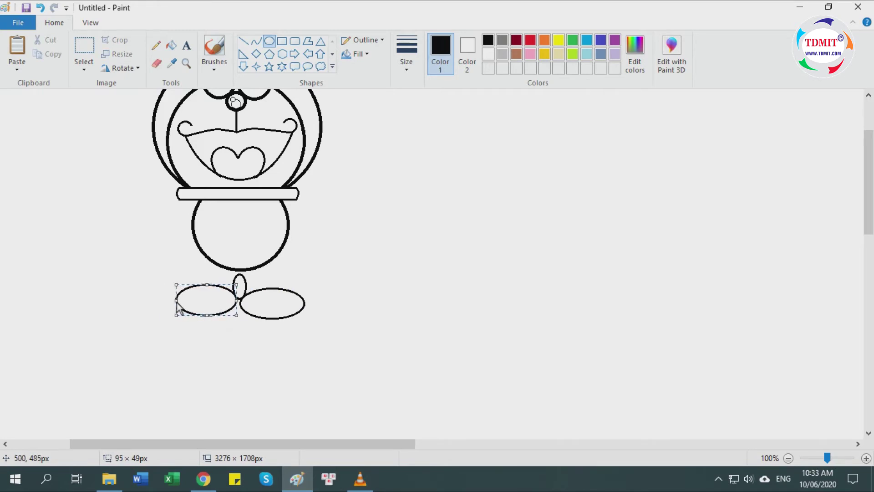
pyautogui.click(226, 347)
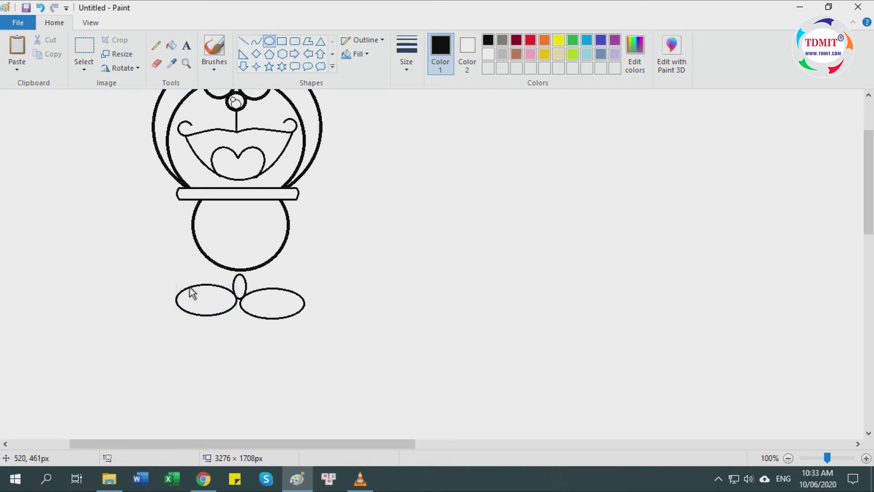
# Step: Draw outward-bulging curves down both sides of the body from the collar area to the feet, the right one about 10 × 147 px
pyautogui.click(258, 43)
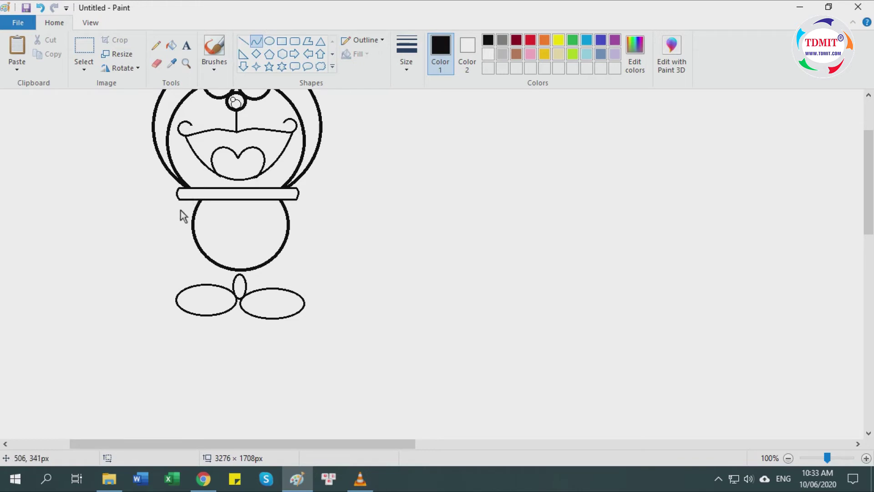
pyautogui.moveTo(180, 210); pyautogui.dragTo(187, 288)
pyautogui.moveTo(182, 223); pyautogui.dragTo(176, 265)
pyautogui.moveTo(296, 202); pyautogui.dragTo(301, 300)
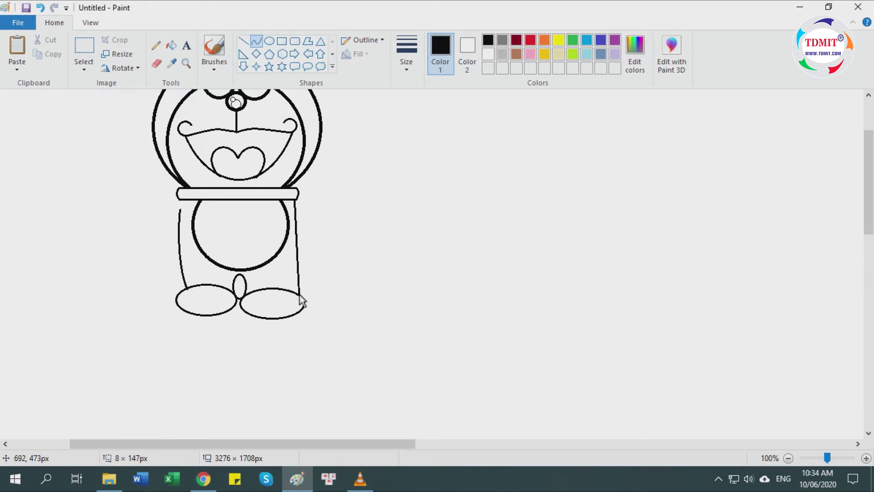
pyautogui.moveTo(296, 251); pyautogui.dragTo(302, 226)
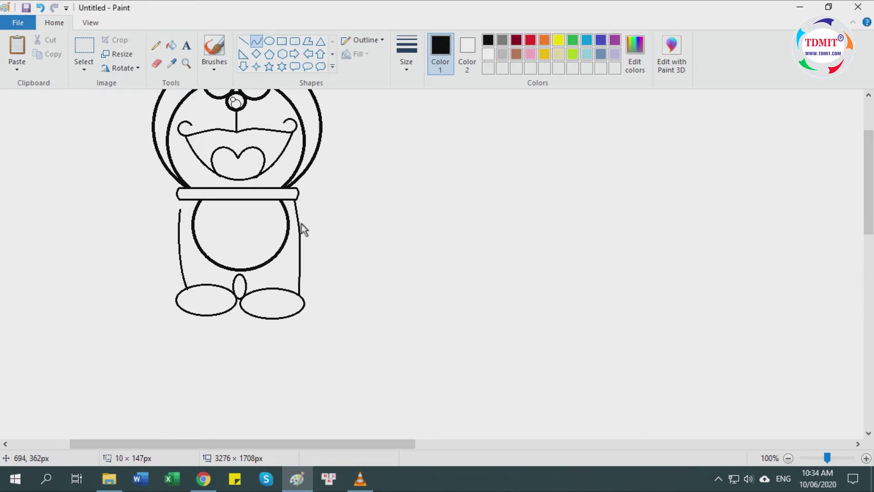
pyautogui.click(297, 251)
# Step: Erase the end of the left body curve where it runs into the left foot
pyautogui.click(90, 23)
pyautogui.click(18, 64)
pyautogui.scroll(-2, 341, 328)
pyautogui.click(54, 22)
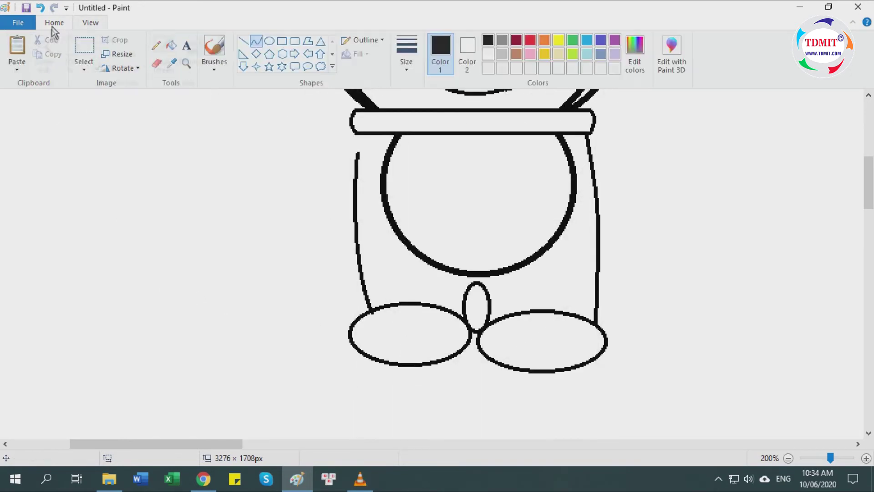
pyautogui.click(156, 65)
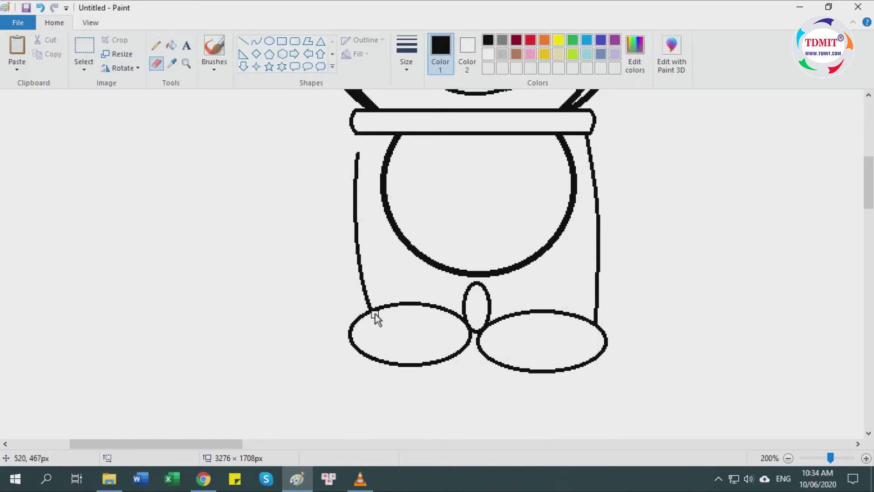
# Step: Draw the raised right arm from two curves and end it with a round hand about 59 × 63 px
pyautogui.click(90, 23)
pyautogui.click(67, 52)
pyautogui.click(54, 23)
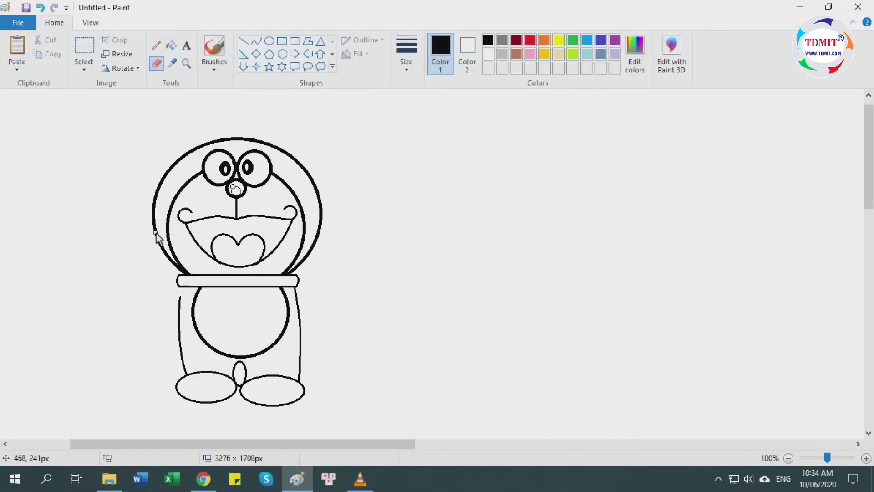
pyautogui.scroll(-2, 153, 241)
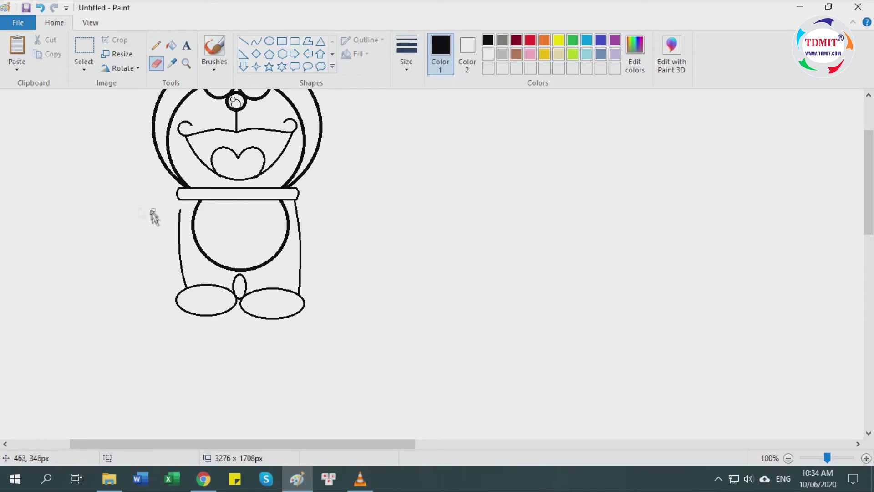
pyautogui.click(262, 44)
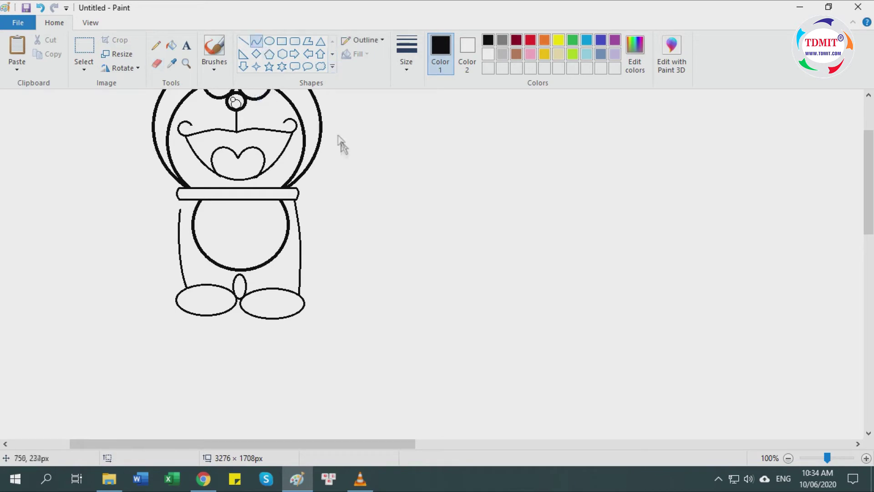
pyautogui.moveTo(306, 170); pyautogui.dragTo(342, 159)
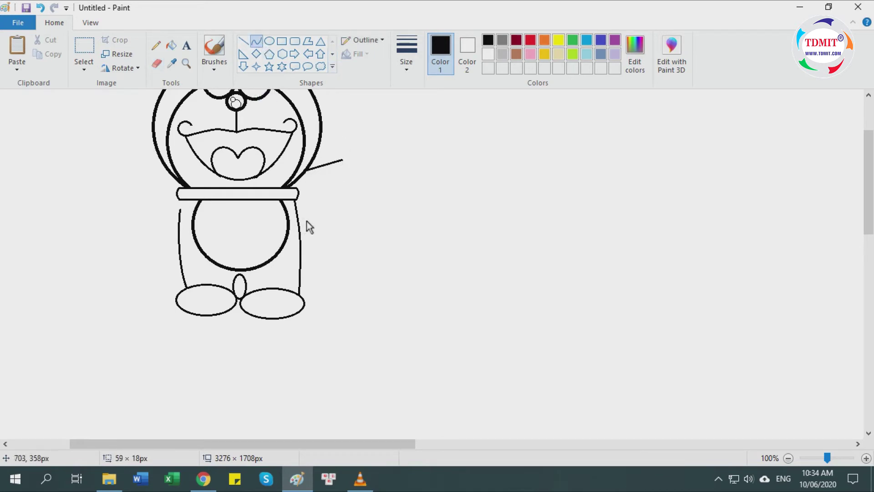
pyautogui.moveTo(322, 173); pyautogui.dragTo(335, 170)
pyautogui.moveTo(300, 222); pyautogui.dragTo(341, 193)
pyautogui.click(270, 41)
pyautogui.moveTo(337, 143); pyautogui.dragTo(374, 182)
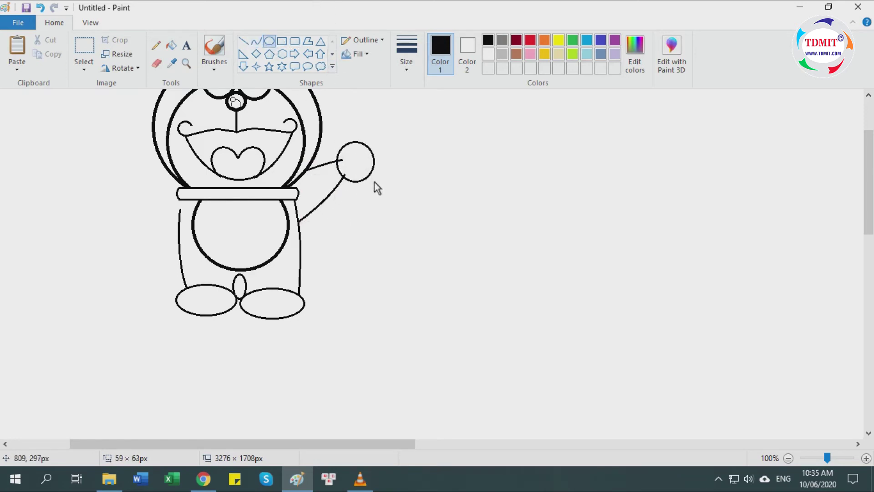
# Step: Erase the ends of the right arm's lines that extend inside the round hand
pyautogui.click(156, 64)
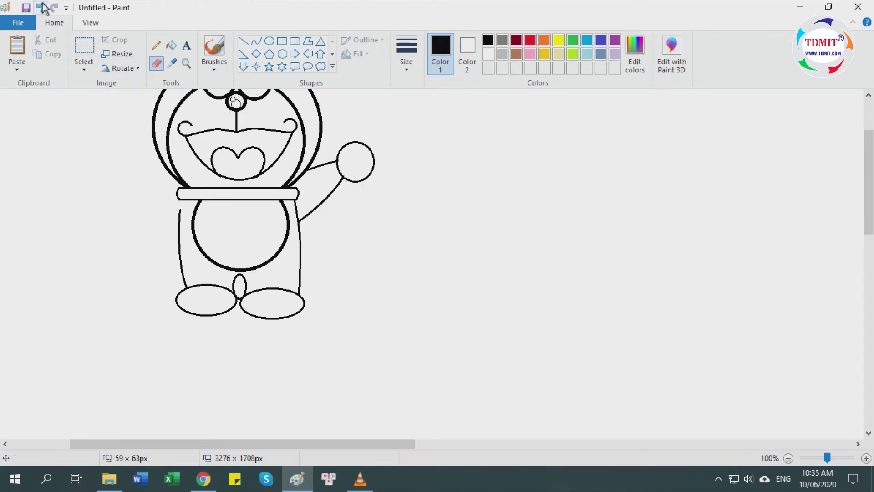
pyautogui.click(89, 22)
pyautogui.click(16, 48)
pyautogui.click(17, 48)
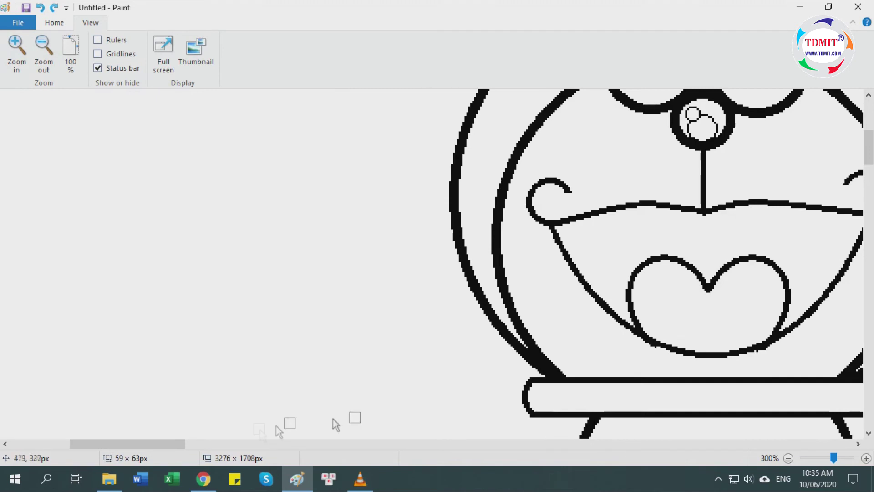
pyautogui.moveTo(173, 444); pyautogui.dragTo(275, 444)
pyautogui.click(54, 22)
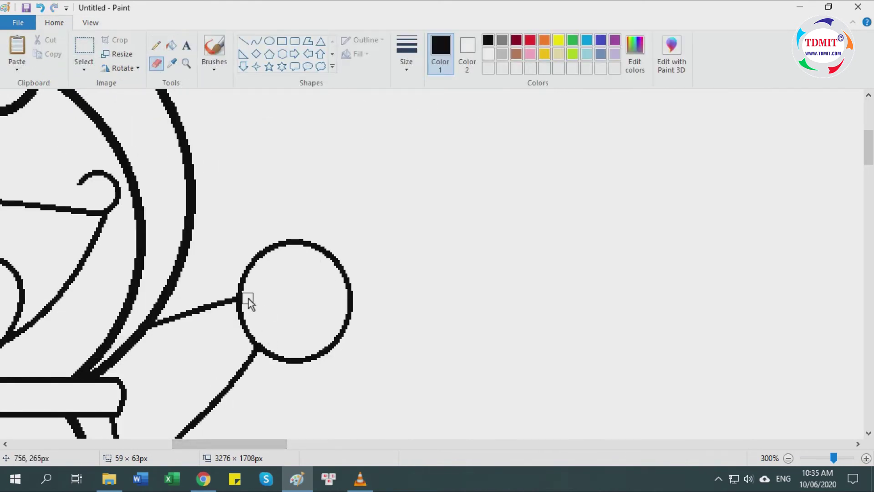
# Step: Draw the lowered left arm from two curves, the upper about 49 × 33 px and the lower about 38 × 12 px
pyautogui.click(87, 25)
pyautogui.click(70, 53)
pyautogui.moveTo(272, 444); pyautogui.dragTo(155, 444)
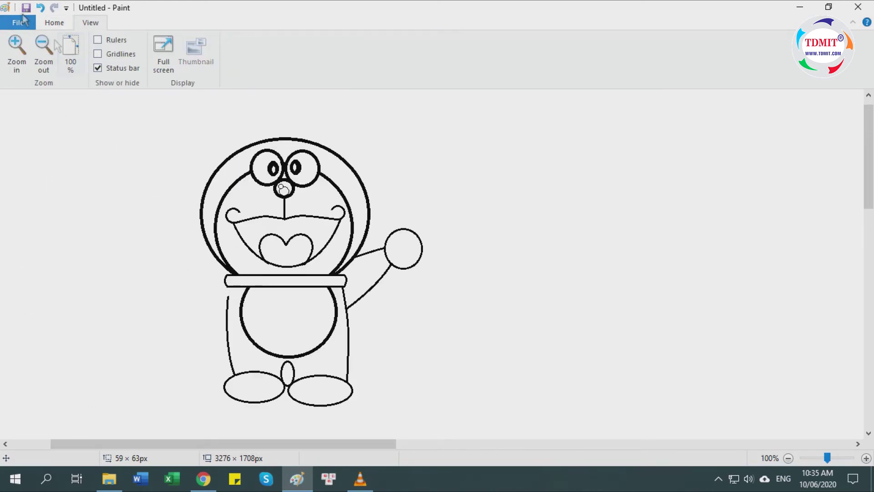
pyautogui.click(54, 23)
pyautogui.click(406, 64)
pyautogui.click(427, 121)
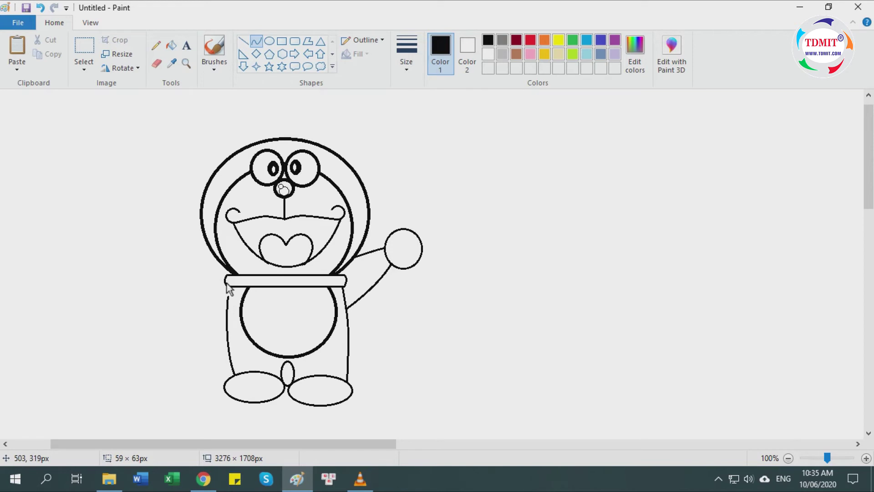
pyautogui.moveTo(226, 286); pyautogui.dragTo(196, 304)
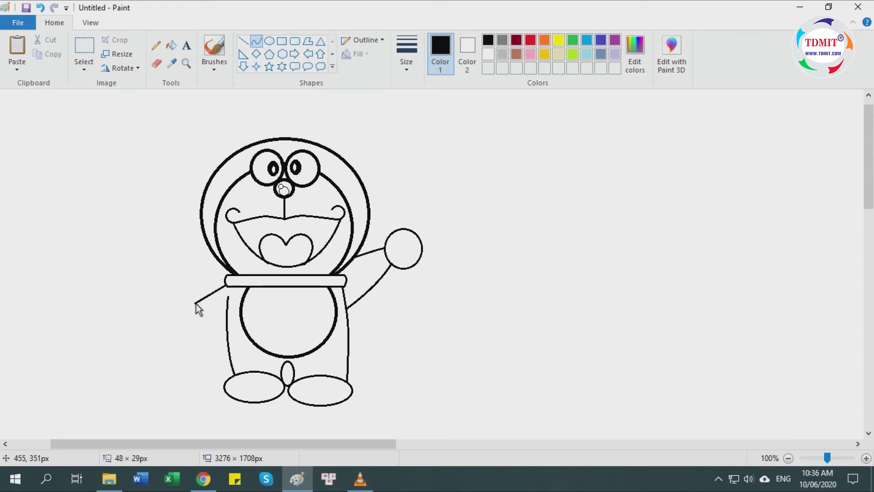
pyautogui.moveTo(225, 293); pyautogui.dragTo(199, 302)
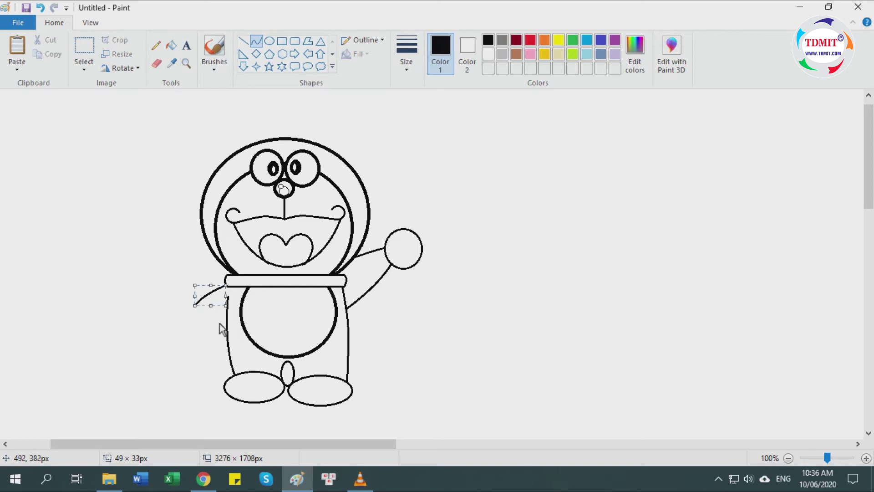
pyautogui.moveTo(205, 320)
pyautogui.mouseDown()
pyautogui.moveTo(227, 311)
pyautogui.moveTo(211, 320)
pyautogui.mouseUp()
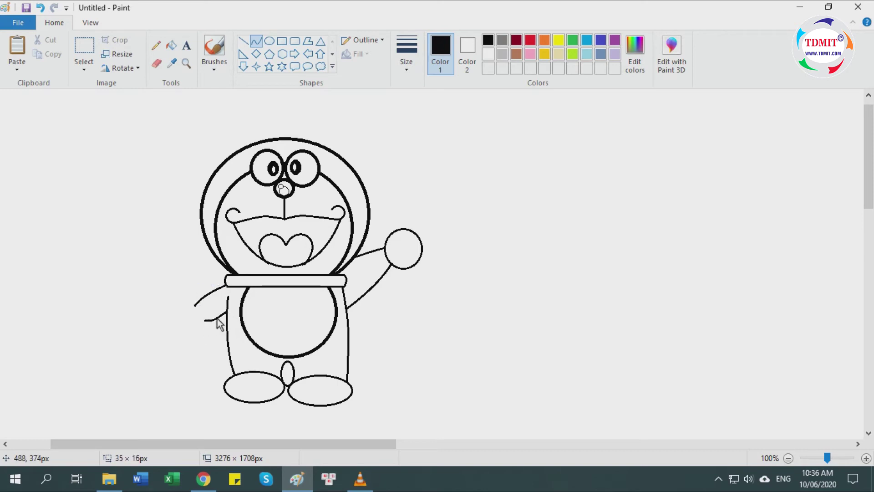
pyautogui.click(40, 8)
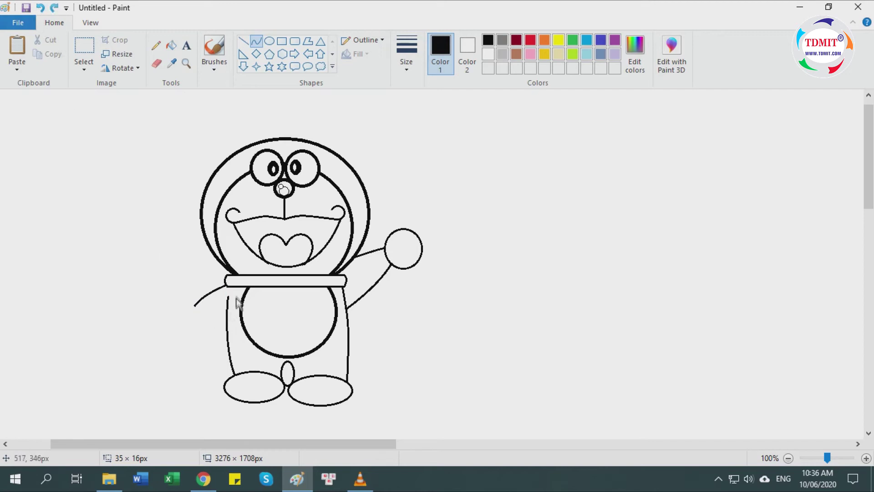
pyautogui.moveTo(227, 315)
pyautogui.mouseDown()
pyautogui.moveTo(203, 321)
pyautogui.moveTo(224, 325)
pyautogui.mouseUp()
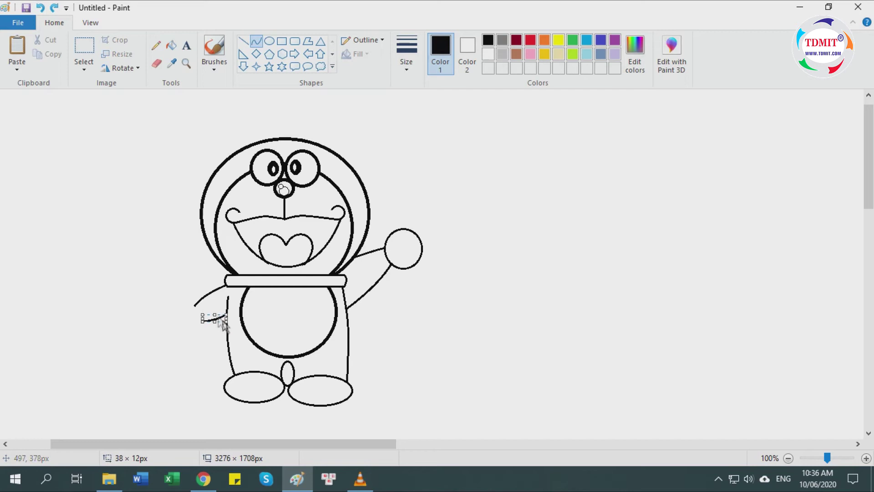
# Step: Draw a small round hand joining the open ends of the left arm's two curves
pyautogui.click(269, 41)
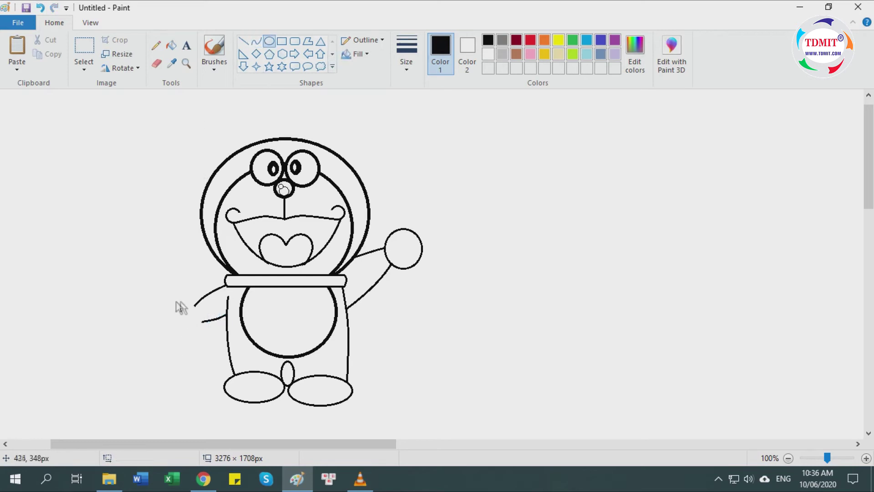
pyautogui.moveTo(178, 303); pyautogui.dragTo(203, 330)
pyautogui.click(170, 367)
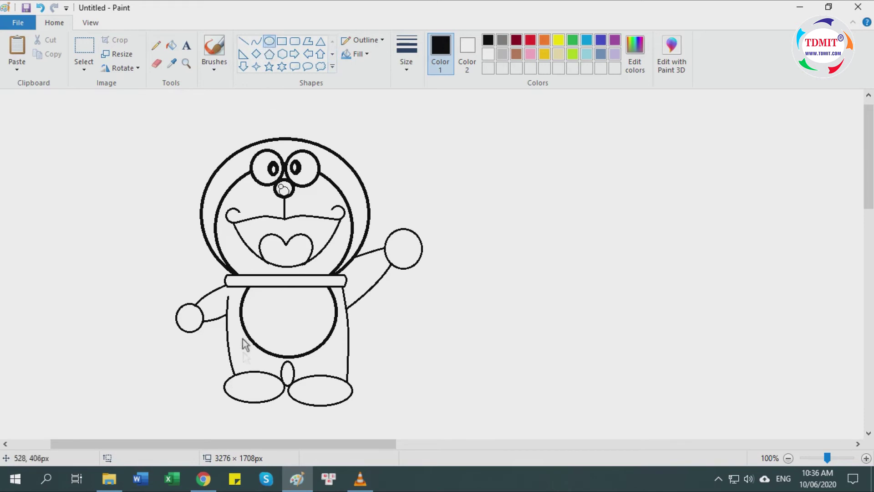
# Step: Draw an oval about 92 × 87 px inside the belly and cut away its upper half to leave a pocket curve
pyautogui.moveTo(255, 307)
pyautogui.mouseDown()
pyautogui.moveTo(310, 344)
pyautogui.moveTo(299, 348)
pyautogui.moveTo(258, 292)
pyautogui.mouseUp()
pyautogui.moveTo(293, 328); pyautogui.dragTo(293, 325)
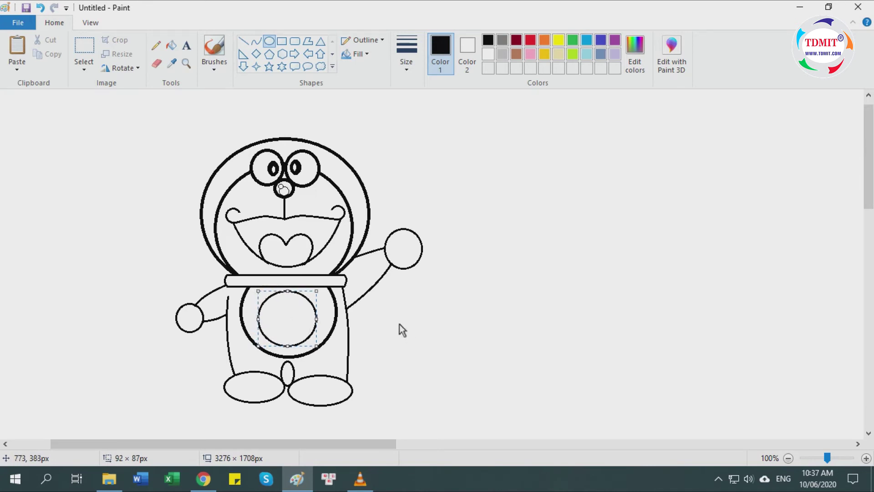
pyautogui.click(84, 46)
pyautogui.moveTo(255, 289); pyautogui.dragTo(319, 316)
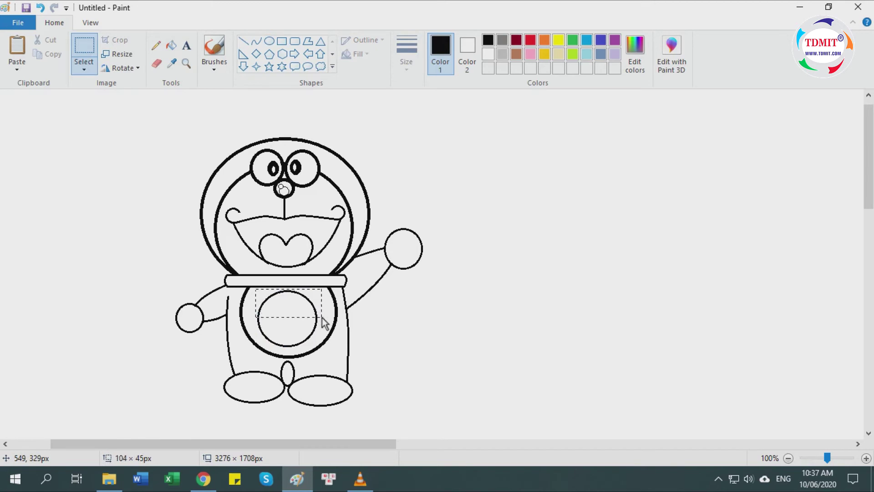
pyautogui.click(46, 40)
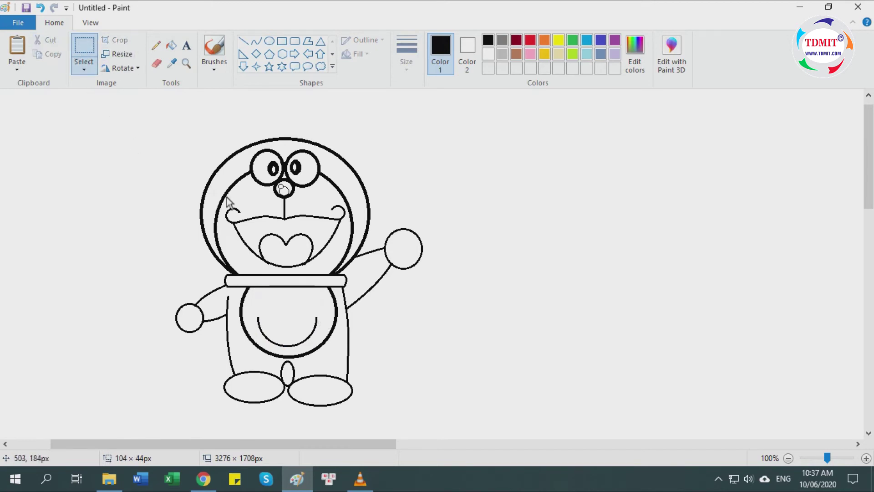
# Step: Close the top of the belly pocket with a slightly upward-bowed curve about 90 px wide
pyautogui.click(242, 44)
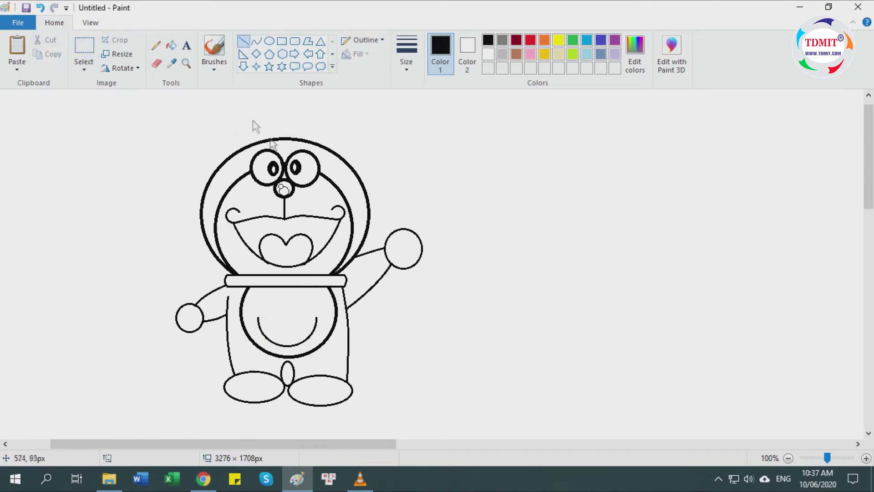
pyautogui.click(256, 42)
pyautogui.moveTo(259, 317); pyautogui.dragTo(316, 319)
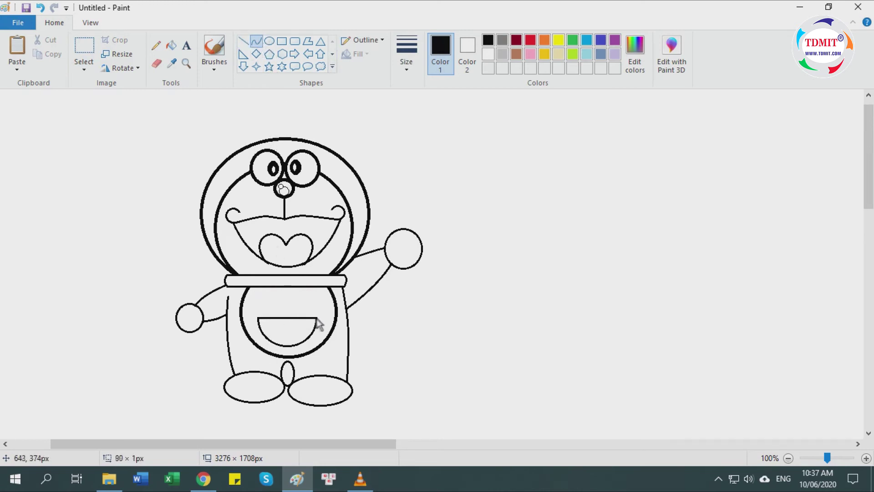
pyautogui.click(294, 323)
pyautogui.click(294, 322)
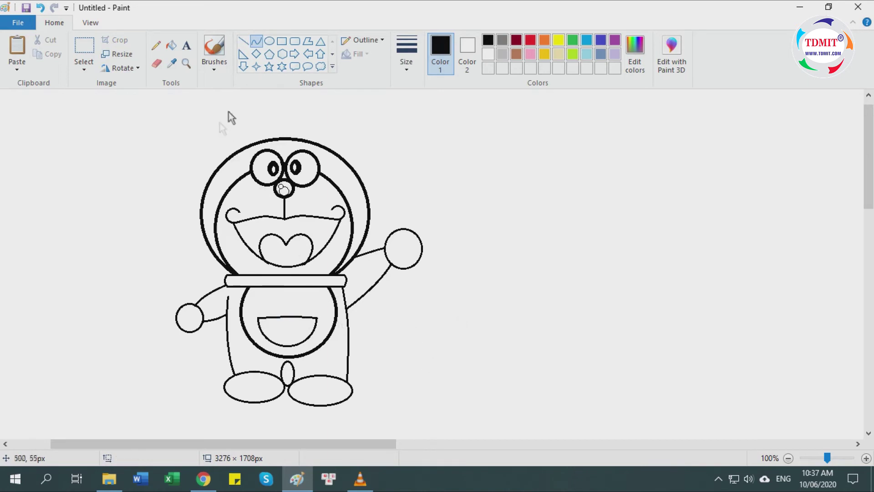
# Step: Draw a bell circle about 49 × 50 px overlapping the middle of the collar, centred above the belly pocket
pyautogui.click(269, 41)
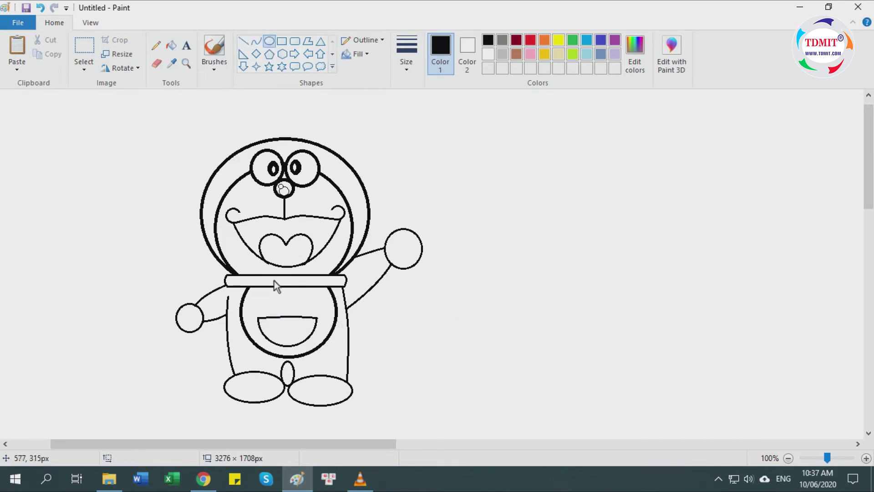
pyautogui.moveTo(273, 280); pyautogui.dragTo(302, 303)
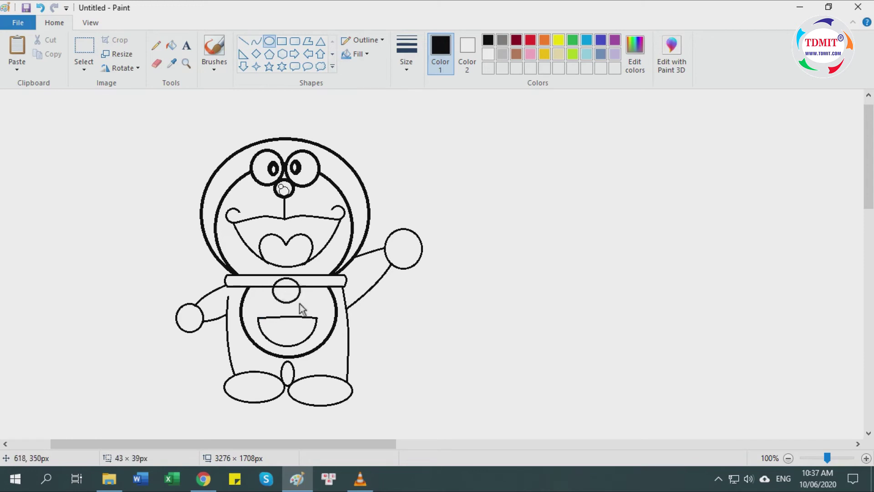
pyautogui.moveTo(304, 313); pyautogui.dragTo(291, 298)
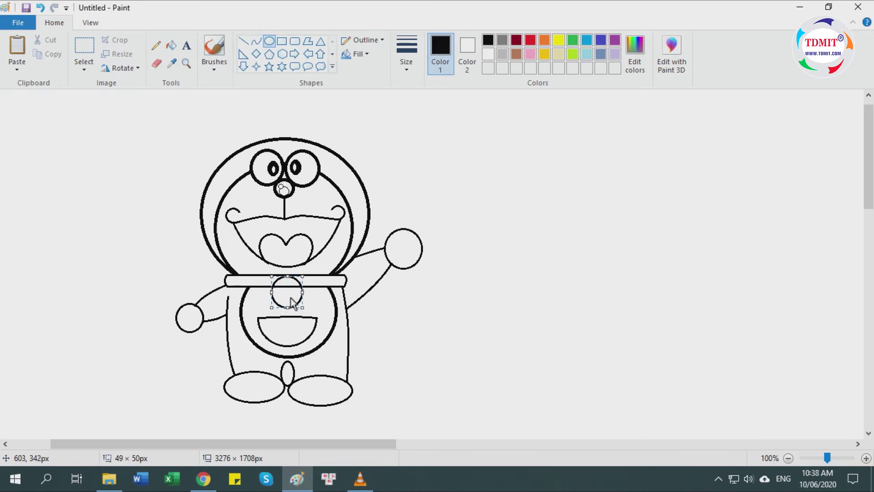
# Step: Erase the section of the collar's lower line that runs through the bell circle
pyautogui.click(84, 22)
pyautogui.click(16, 50)
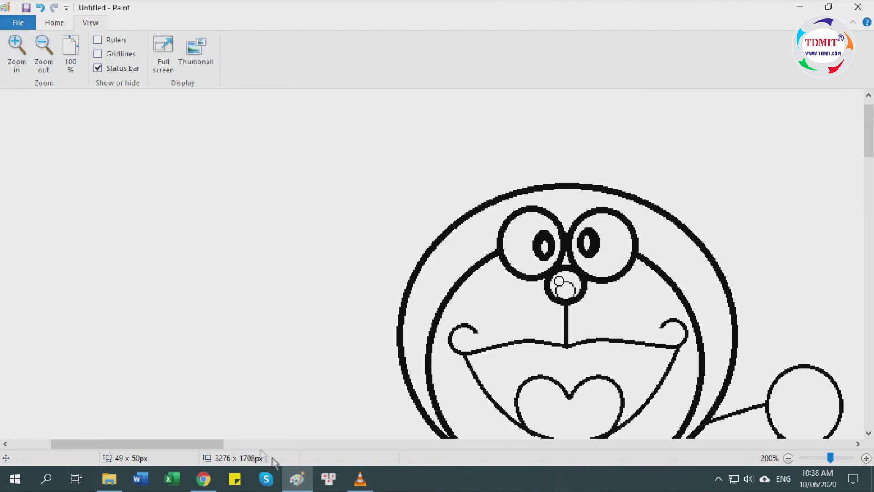
pyautogui.hscroll(5, 424, 273)
pyautogui.scroll(-5, 423, 184)
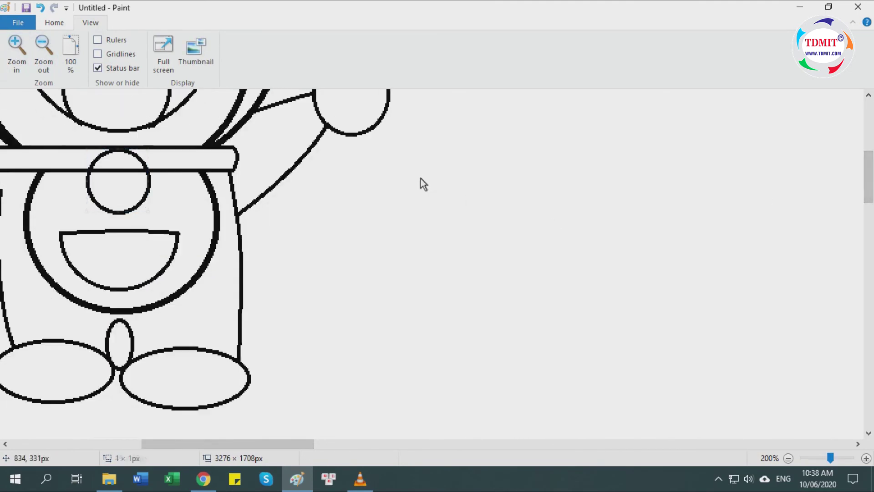
pyautogui.click(54, 23)
pyautogui.click(156, 64)
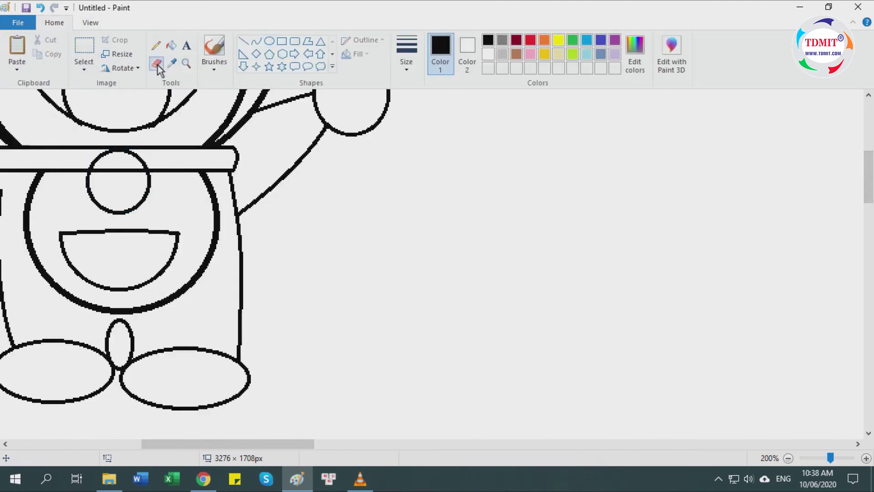
pyautogui.moveTo(95, 174)
pyautogui.mouseDown()
pyautogui.moveTo(140, 174)
pyautogui.moveTo(133, 173)
pyautogui.mouseUp()
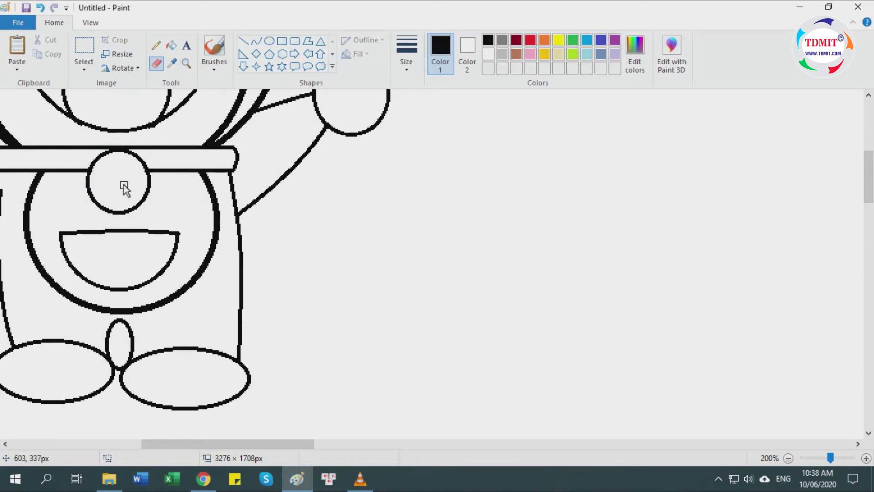
# Step: Draw two upward-bowed curves across the bell as a band, the lower one about 48 × 8 px
pyautogui.click(257, 42)
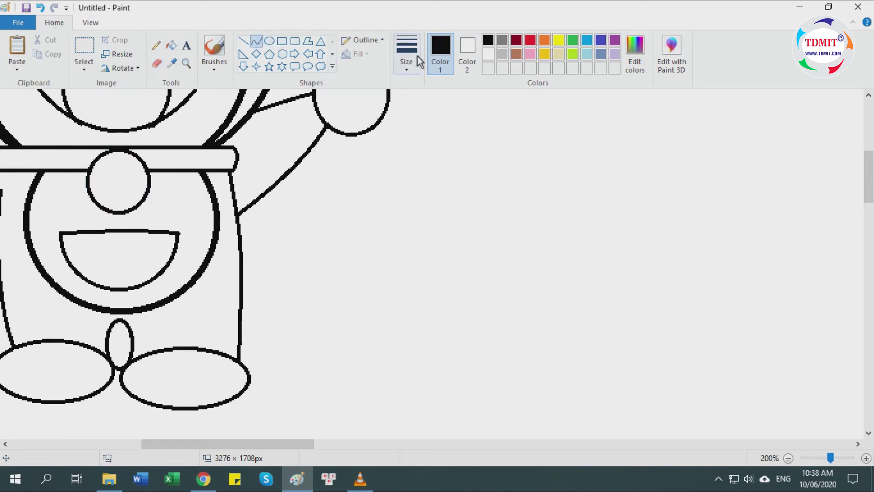
pyautogui.click(412, 60)
pyautogui.click(433, 116)
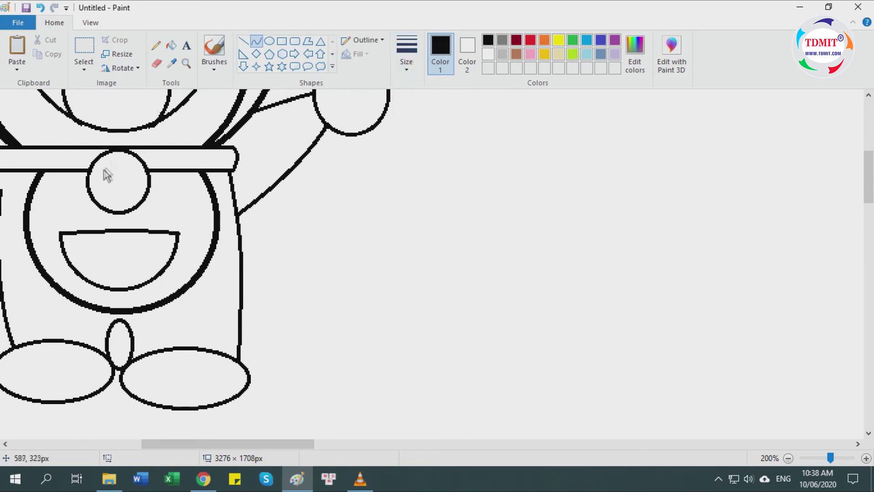
pyautogui.moveTo(92, 169)
pyautogui.mouseDown()
pyautogui.moveTo(143, 169)
pyautogui.moveTo(147, 179)
pyautogui.moveTo(114, 175)
pyautogui.moveTo(111, 167)
pyautogui.moveTo(145, 185)
pyautogui.moveTo(117, 185)
pyautogui.moveTo(122, 178)
pyautogui.mouseUp()
pyautogui.click(366, 202)
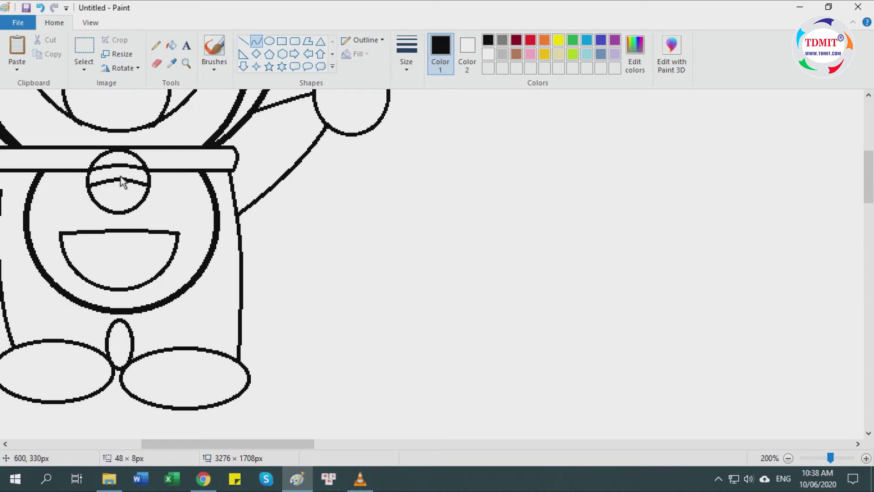
# Step: Draw a small circle about 13 × 13 px below the bell's band and nudge it to the bell's centre line
pyautogui.click(269, 41)
pyautogui.moveTo(115, 191); pyautogui.dragTo(128, 206)
pyautogui.press('Up')
pyautogui.press('Up')
pyautogui.press('Up')
pyautogui.press('Up')
pyautogui.press('Left')
pyautogui.press('Left')
pyautogui.press('Left')
pyautogui.press('Left')
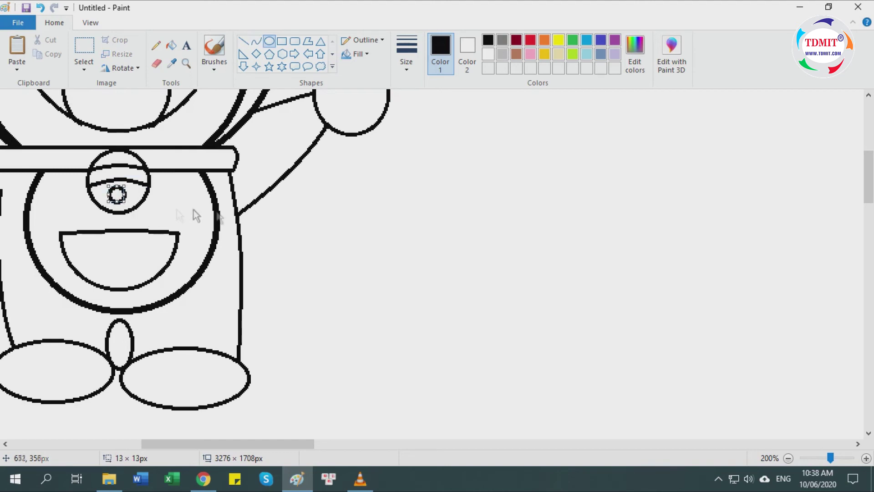
# Step: Draw a short vertical line about 2 × 6 px from the small circle to the bell's lower edge
pyautogui.click(243, 41)
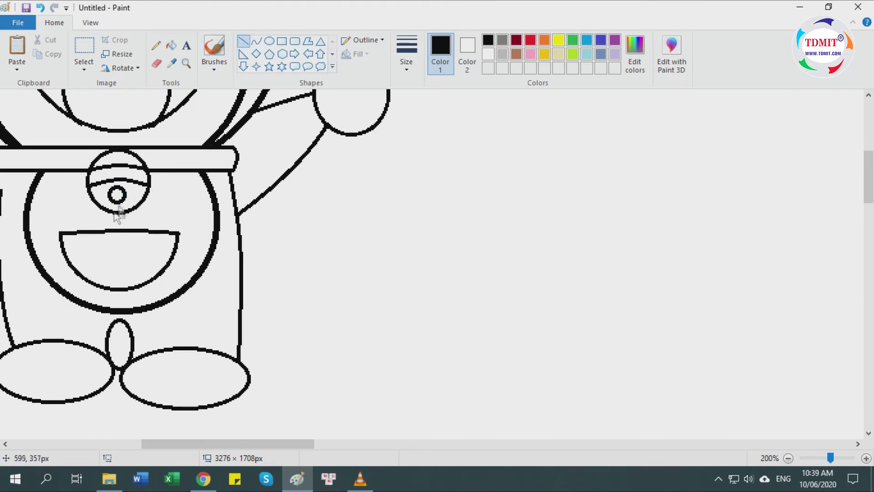
pyautogui.click(256, 41)
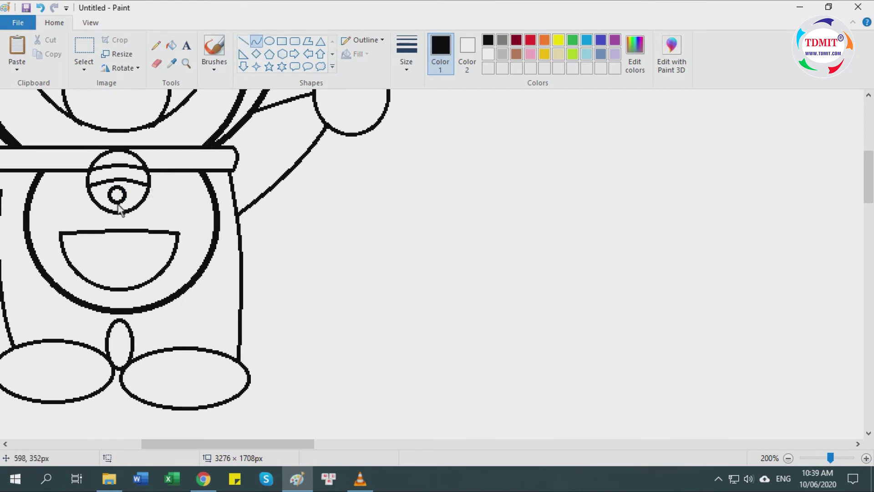
pyautogui.moveTo(119, 203); pyautogui.dragTo(119, 213)
pyautogui.click(41, 8)
pyautogui.moveTo(118, 205); pyautogui.dragTo(119, 210)
# Step: Draw a downward-bowed curve across the upper part of each foot oval, the right one about 87 × 5 px
pyautogui.click(90, 22)
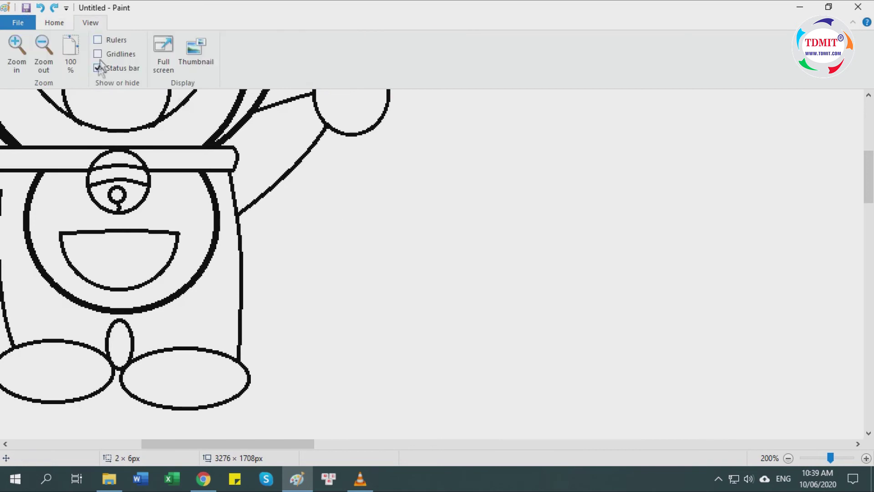
pyautogui.click(69, 64)
pyautogui.moveTo(455, 444); pyautogui.dragTo(357, 444)
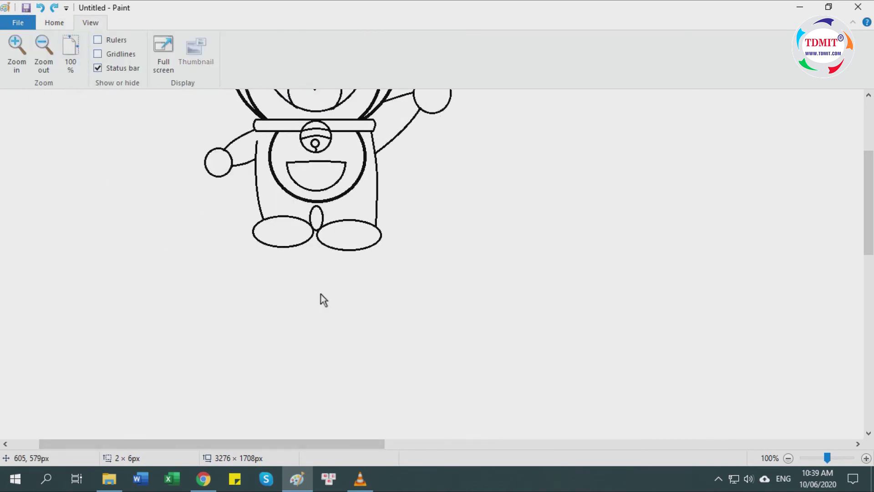
pyautogui.scroll(3, 324, 300)
pyautogui.click(17, 64)
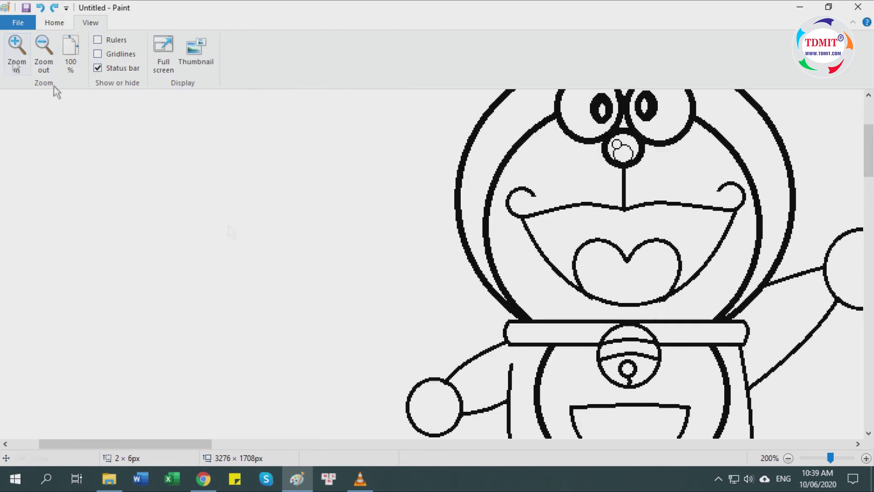
pyautogui.moveTo(210, 443); pyautogui.dragTo(233, 450)
pyautogui.moveTo(860, 178); pyautogui.dragTo(861, 205)
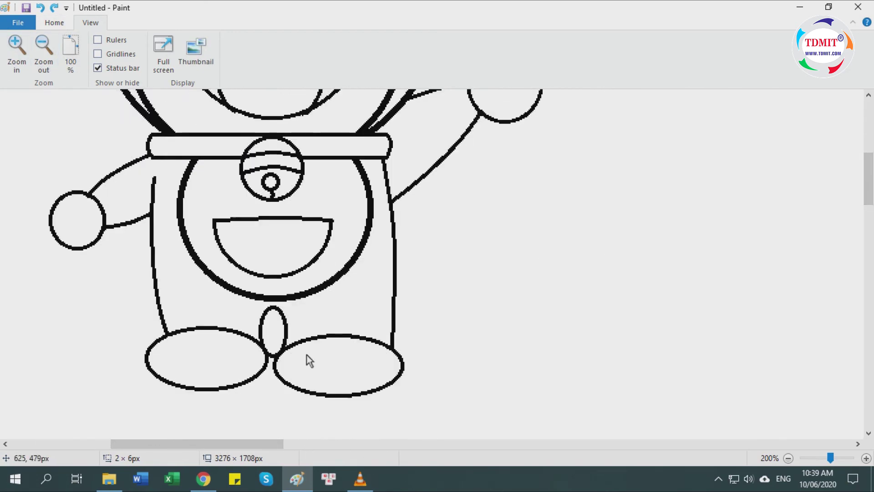
pyautogui.click(52, 22)
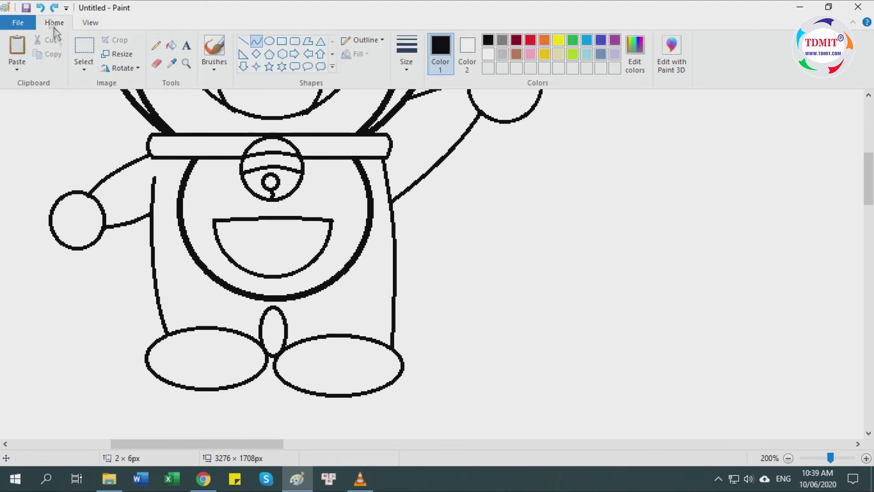
pyautogui.moveTo(168, 337)
pyautogui.mouseDown()
pyautogui.moveTo(264, 342)
pyautogui.moveTo(203, 346)
pyautogui.moveTo(272, 355)
pyautogui.moveTo(395, 349)
pyautogui.moveTo(325, 359)
pyautogui.mouseUp()
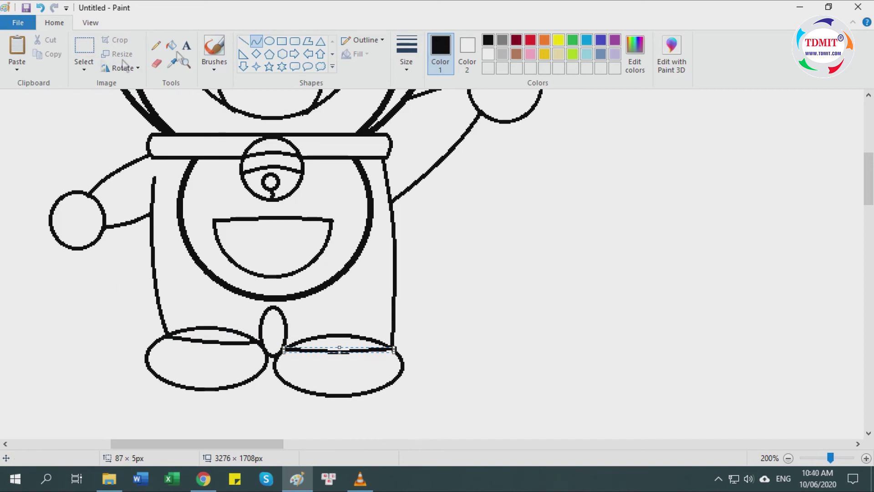
# Step: Erase the upper arcs of both foot ovals above the newly drawn curves
pyautogui.click(156, 63)
pyautogui.click(407, 54)
pyautogui.click(436, 132)
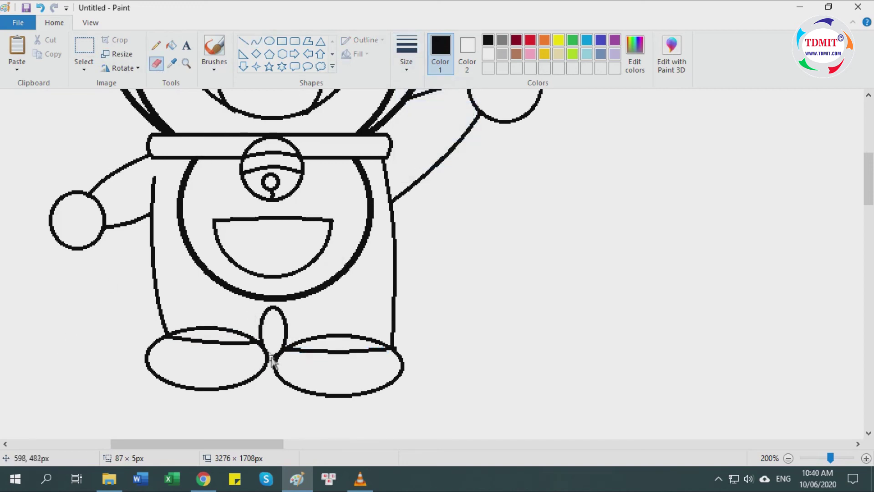
pyautogui.click(91, 22)
pyautogui.scroll(1, 280, 293)
pyautogui.scroll(-5, 401, 250)
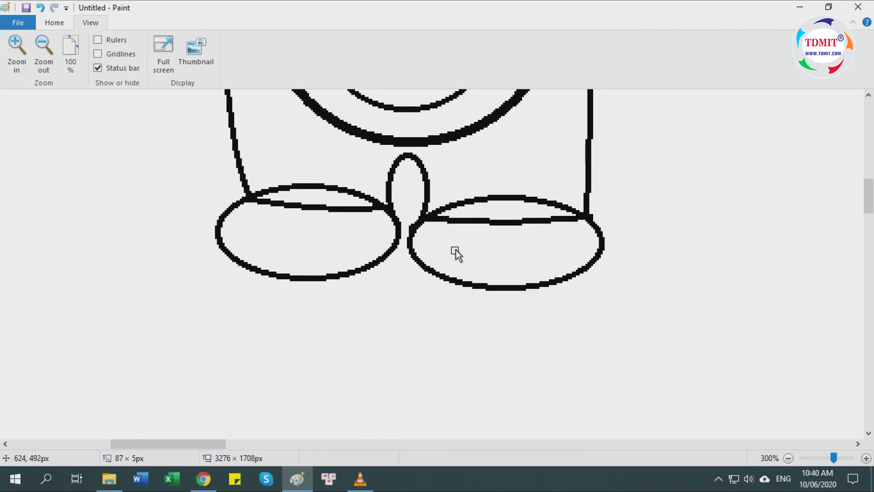
pyautogui.moveTo(438, 211)
pyautogui.mouseDown()
pyautogui.moveTo(474, 198)
pyautogui.moveTo(575, 209)
pyautogui.mouseUp()
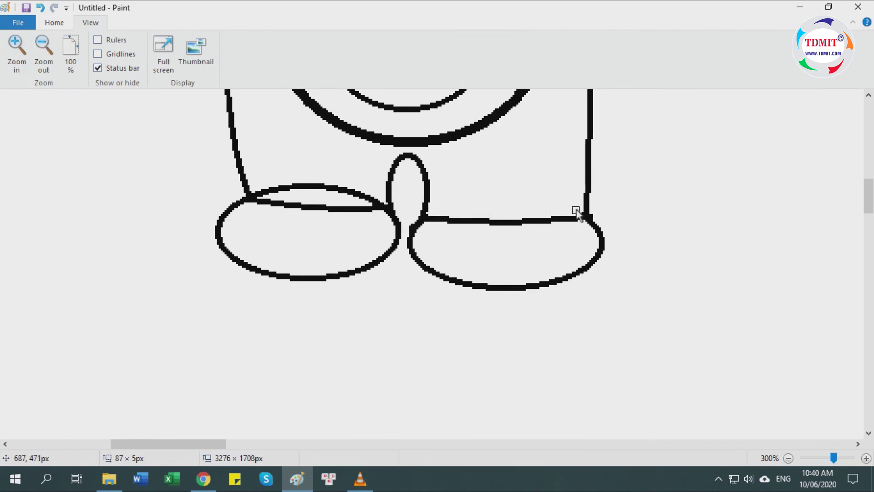
pyautogui.moveTo(270, 190)
pyautogui.mouseDown()
pyautogui.moveTo(326, 187)
pyautogui.moveTo(371, 202)
pyautogui.mouseUp()
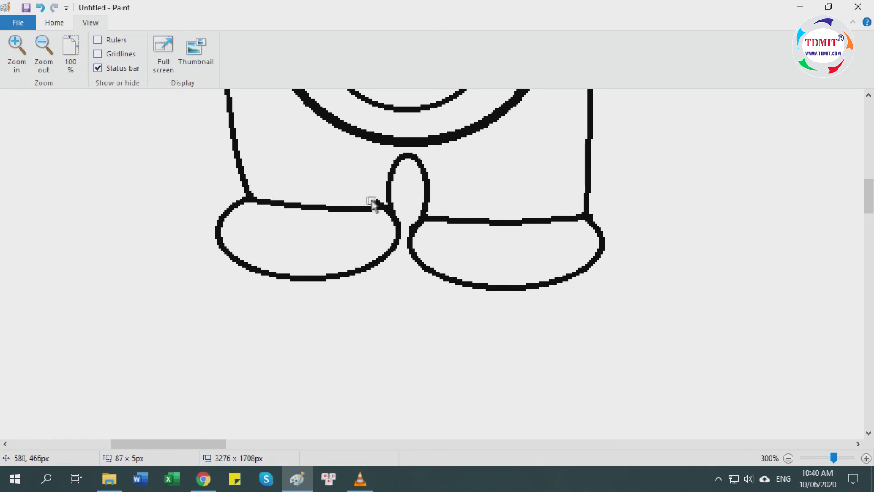
# Step: Draw two thin slanted lines inside the small oval between the legs, about 11 × 25 px and 6 × 29 px
pyautogui.scroll(3, 378, 218)
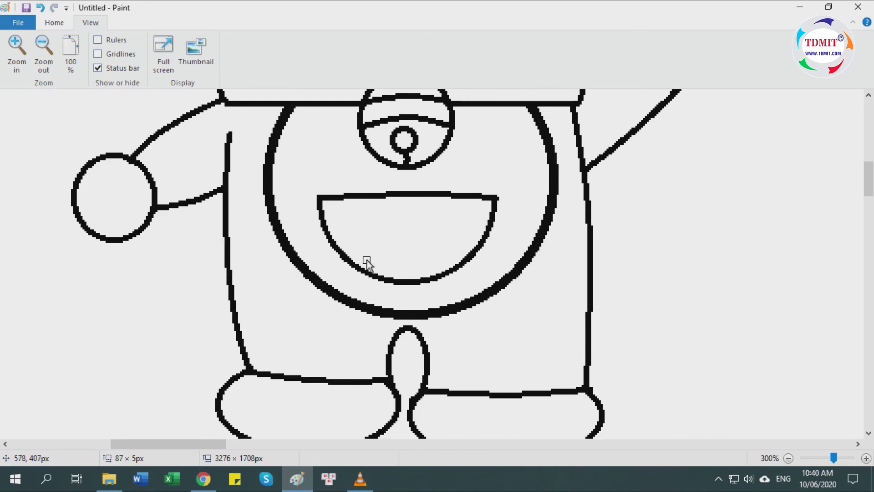
pyautogui.click(56, 23)
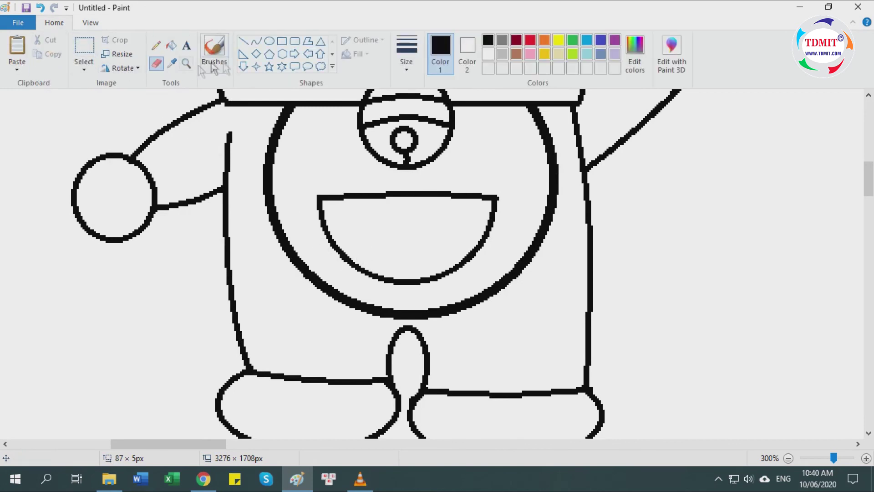
pyautogui.click(406, 59)
pyautogui.click(407, 98)
pyautogui.moveTo(409, 331); pyautogui.dragTo(393, 382)
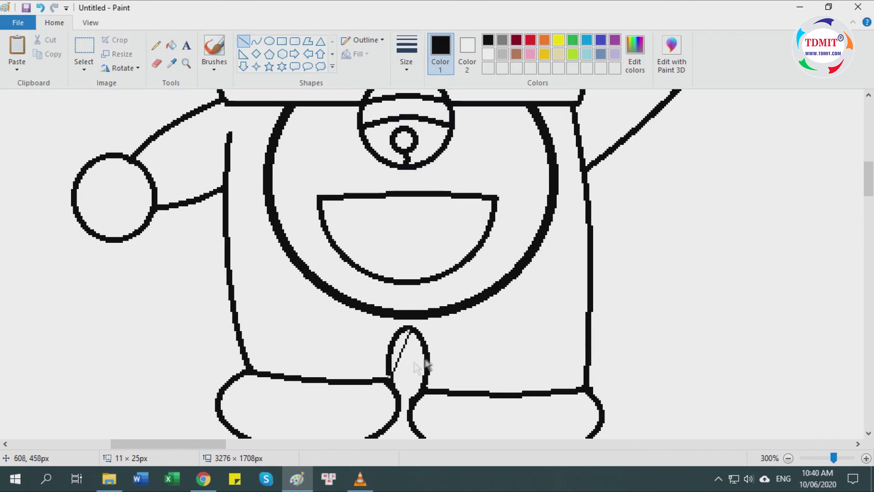
pyautogui.click(685, 319)
pyautogui.moveTo(412, 338); pyautogui.dragTo(422, 392)
# Step: Draw a curve about 38 × 22 px in the thinnest line width from the left hand to the body, above the arm's lower line
pyautogui.scroll(2, 338, 361)
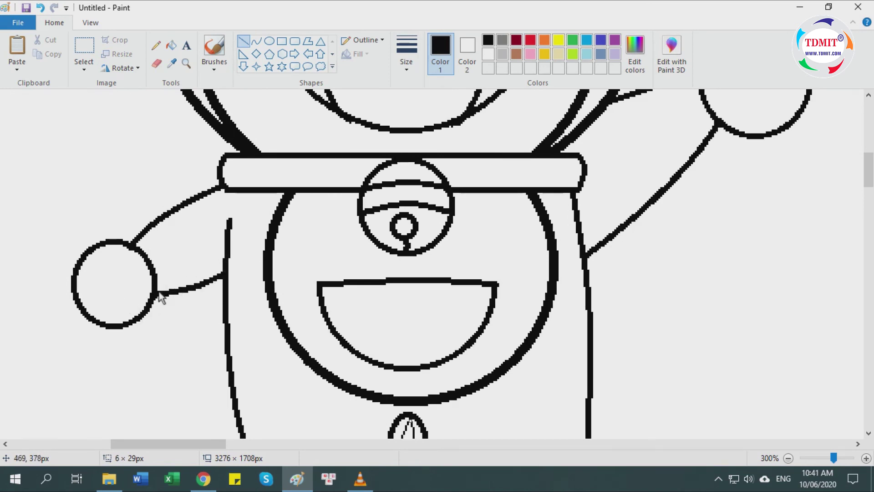
pyautogui.click(256, 41)
pyautogui.moveTo(159, 297)
pyautogui.mouseDown()
pyautogui.moveTo(225, 254)
pyautogui.moveTo(197, 278)
pyautogui.mouseUp()
pyautogui.click(197, 279)
pyautogui.scroll(2, 564, 291)
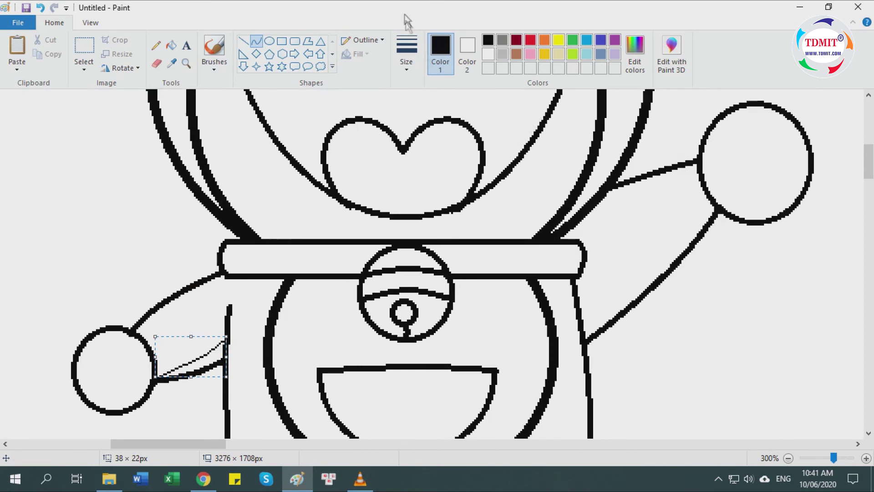
pyautogui.click(405, 58)
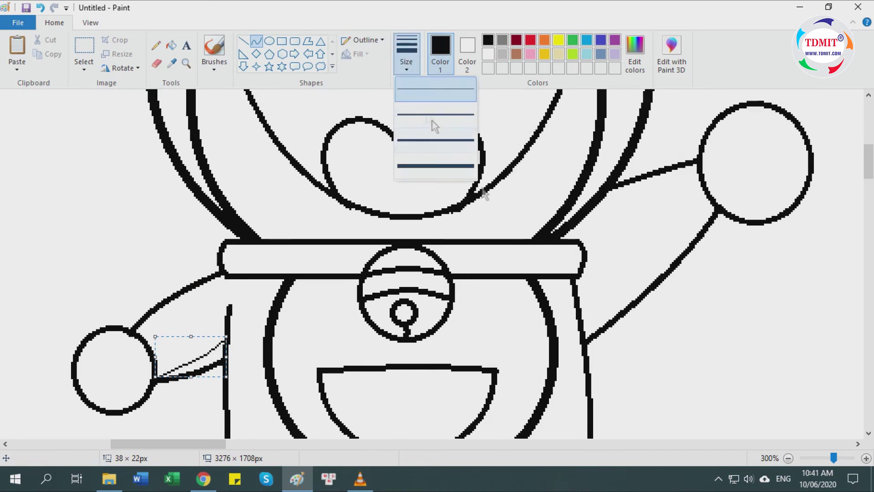
pyautogui.click(424, 96)
pyautogui.click(714, 285)
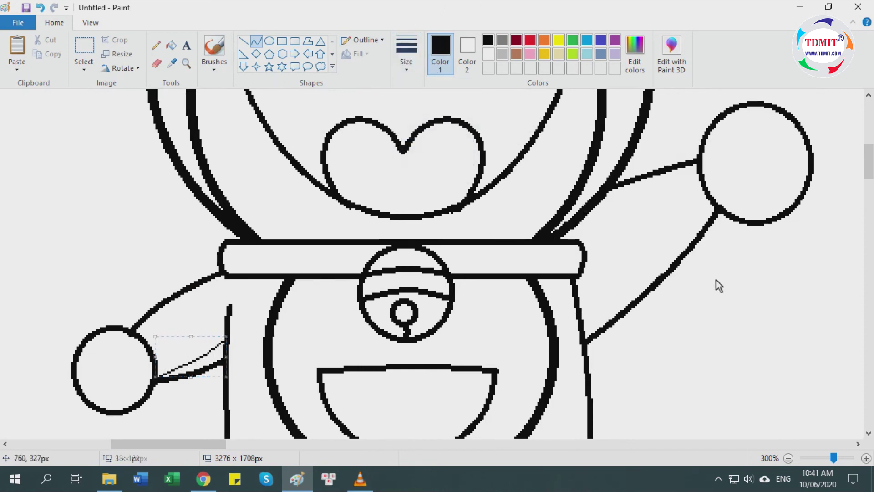
# Step: Draw a thin curve about 67 × 91 px below the raised right arm, from the body's side to the hand
pyautogui.moveTo(591, 384); pyautogui.dragTo(723, 220)
pyautogui.moveTo(627, 347); pyautogui.dragTo(630, 326)
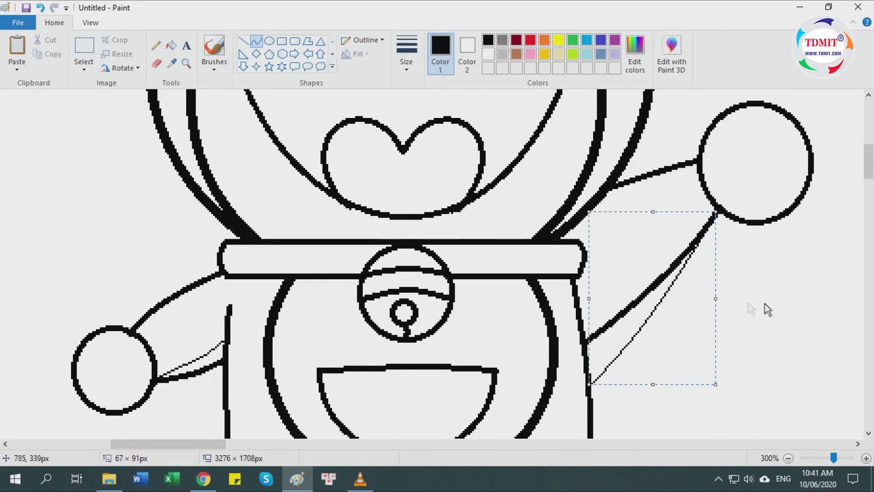
pyautogui.click(753, 275)
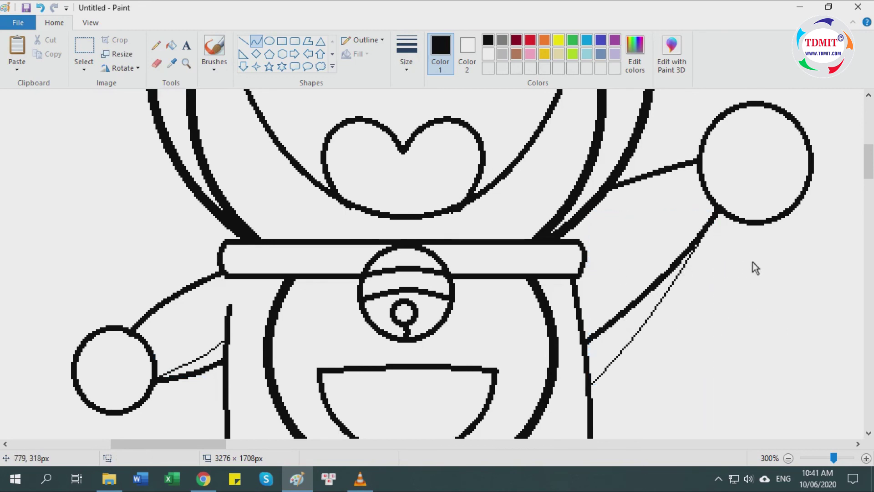
# Step: Draw three thin straight whiskers fanning outward across each cheek, the middle one about 85 × 5 px, and save the drawing
pyautogui.click(94, 24)
pyautogui.click(44, 50)
pyautogui.click(44, 50)
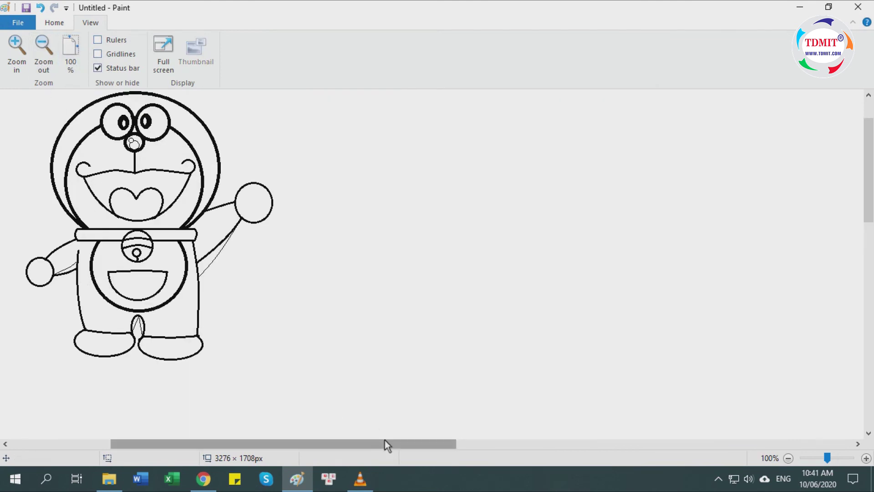
pyautogui.moveTo(410, 443); pyautogui.dragTo(342, 447)
pyautogui.scroll(2, 309, 328)
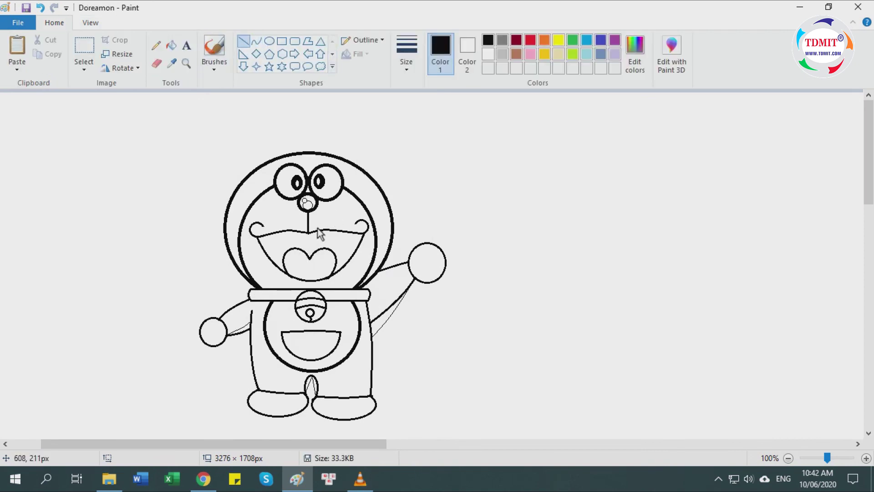
pyautogui.moveTo(327, 219); pyautogui.dragTo(385, 224)
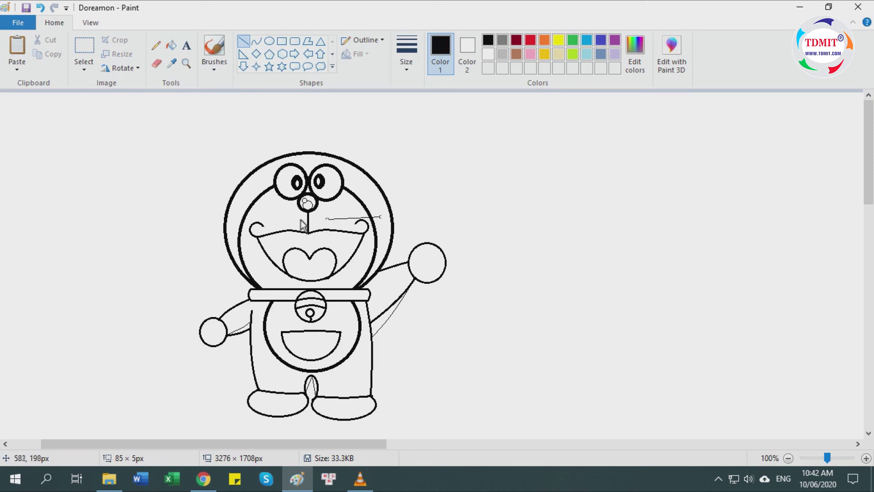
pyautogui.moveTo(293, 219); pyautogui.dragTo(233, 217)
pyautogui.moveTo(328, 210); pyautogui.dragTo(371, 192)
pyautogui.moveTo(293, 211); pyautogui.dragTo(243, 196)
pyautogui.moveTo(328, 225); pyautogui.dragTo(381, 236)
pyautogui.moveTo(291, 226); pyautogui.dragTo(231, 242)
pyautogui.click(26, 8)
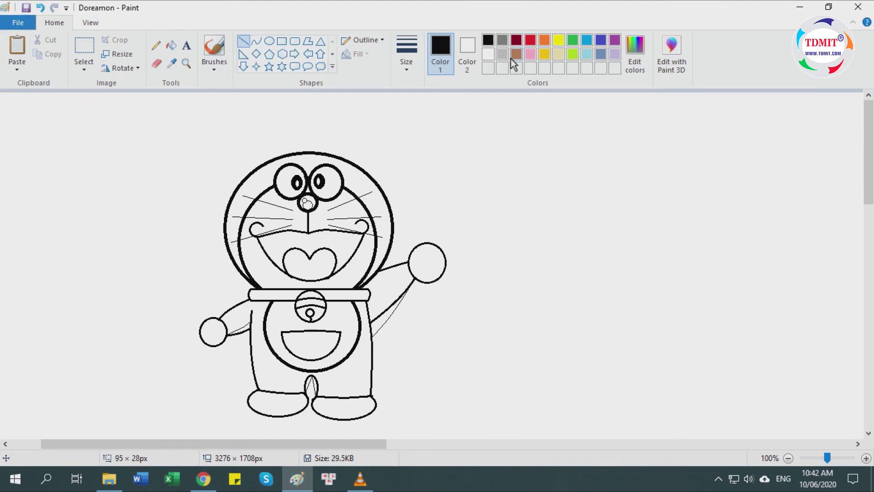
# Step: Fill the head's outer ring, both arms and the body around the belly with turquoise
pyautogui.click(586, 40)
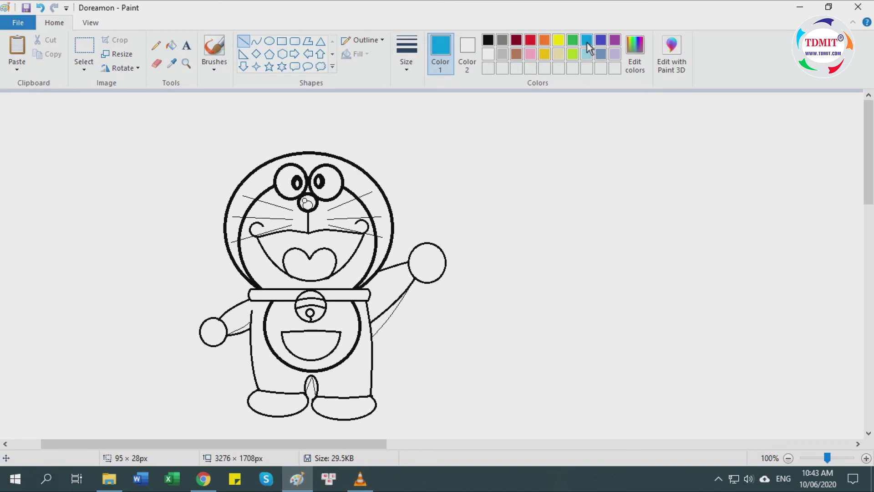
pyautogui.click(171, 45)
pyautogui.click(354, 184)
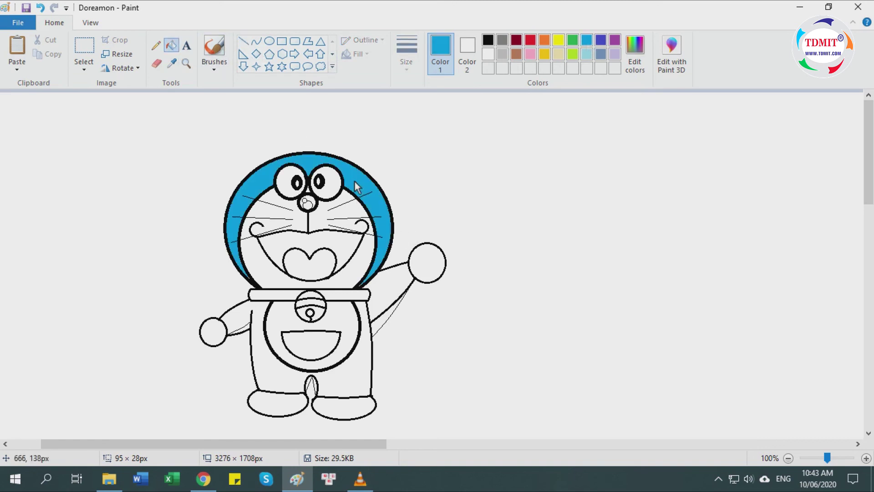
pyautogui.click(391, 292)
pyautogui.click(265, 353)
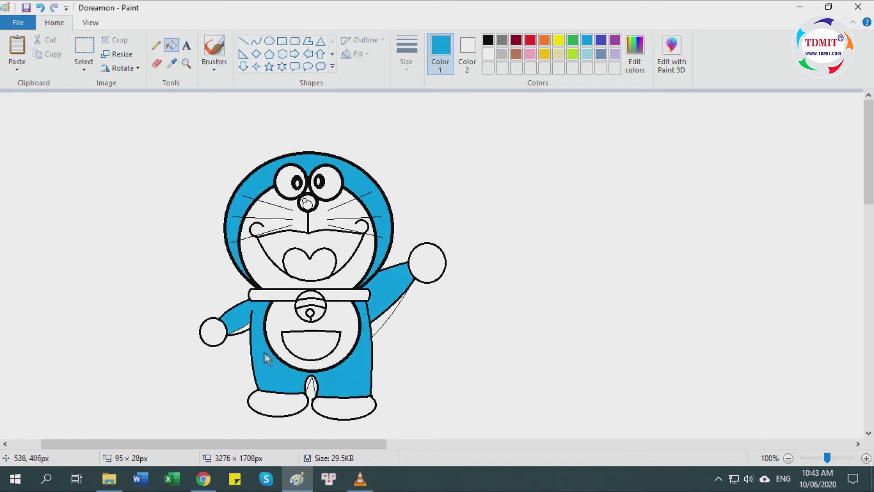
# Step: Fill the thin shading areas under both arms and the shaded slivers between the legs with blue-gray
pyautogui.click(601, 55)
pyautogui.click(382, 329)
pyautogui.click(246, 328)
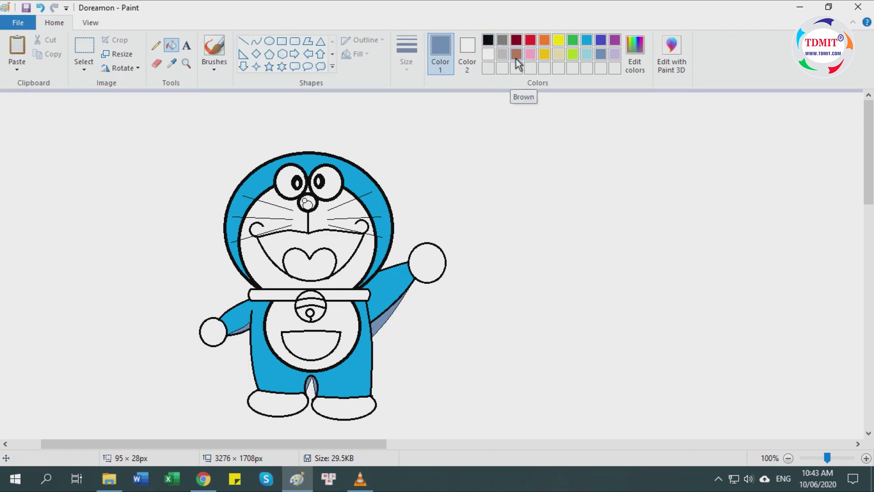
# Step: Fill the tongue with red, and the mouth interior and neck collar with dark red
pyautogui.click(531, 41)
pyautogui.click(326, 270)
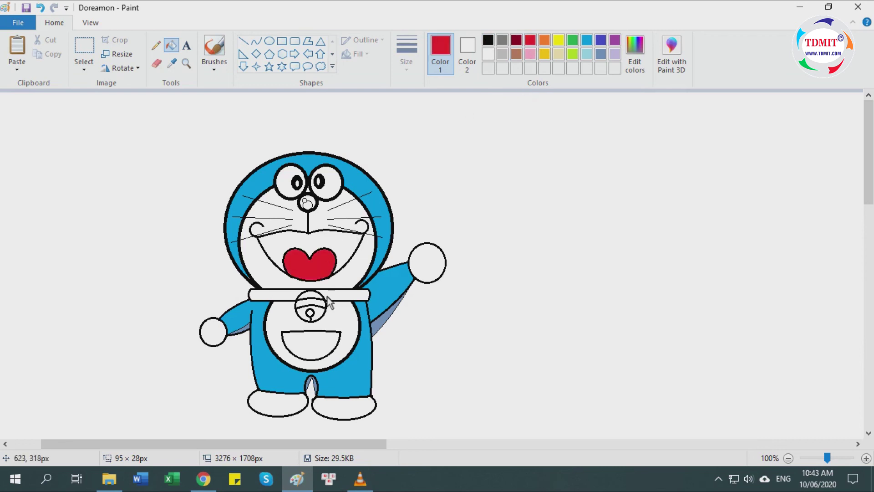
pyautogui.click(516, 41)
pyautogui.click(347, 253)
pyautogui.click(349, 296)
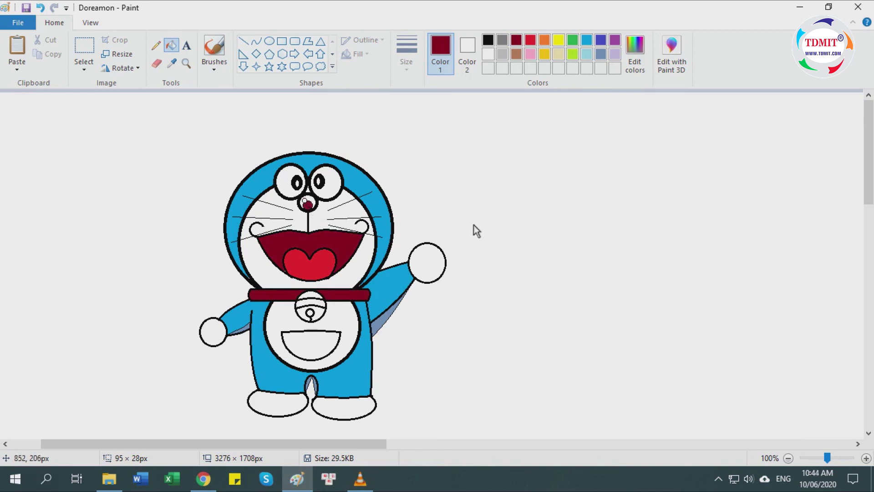
# Step: Fill the nose with red and the bell's sections with yellow, and select dark red as the drawing color
pyautogui.click(530, 40)
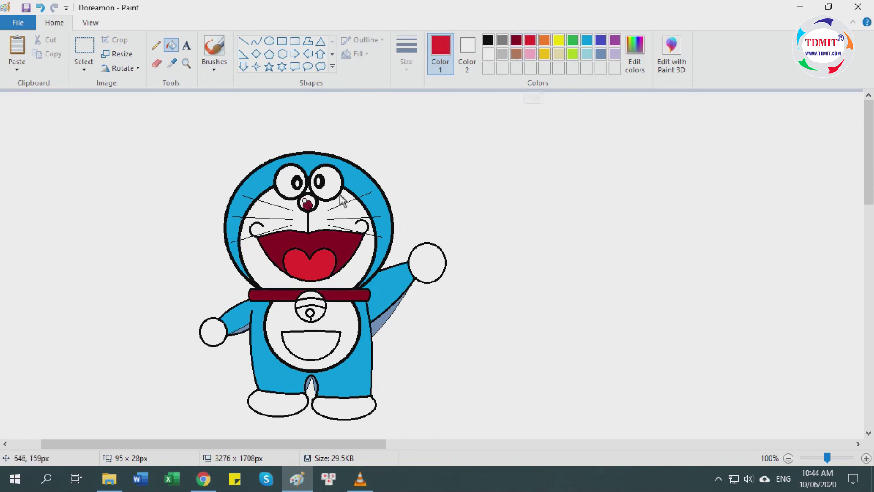
pyautogui.click(310, 204)
pyautogui.click(559, 41)
pyautogui.click(314, 312)
pyautogui.click(516, 40)
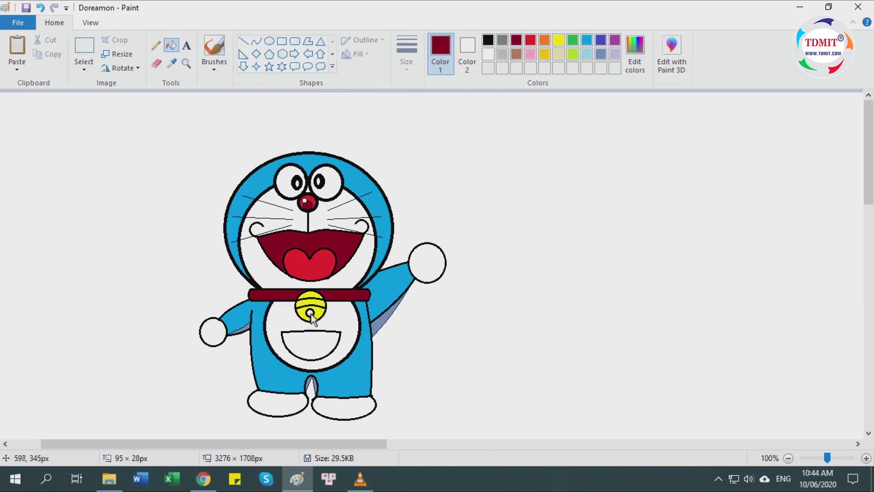
# Step: Save the picture as a PNG named "Doremon ve bang Paint" in the Linh tinh folder
pyautogui.click(18, 23)
pyautogui.click(43, 130)
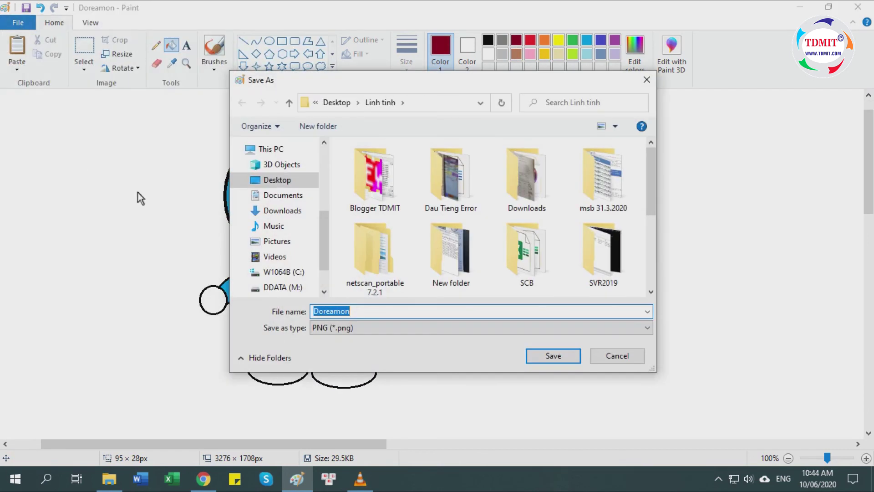
pyautogui.write('Dore')
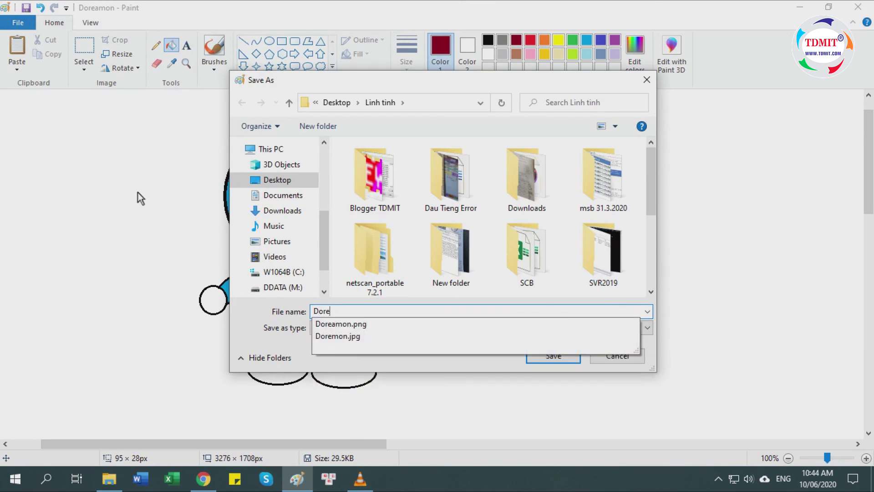
pyautogui.write('mon ve bang Paint')
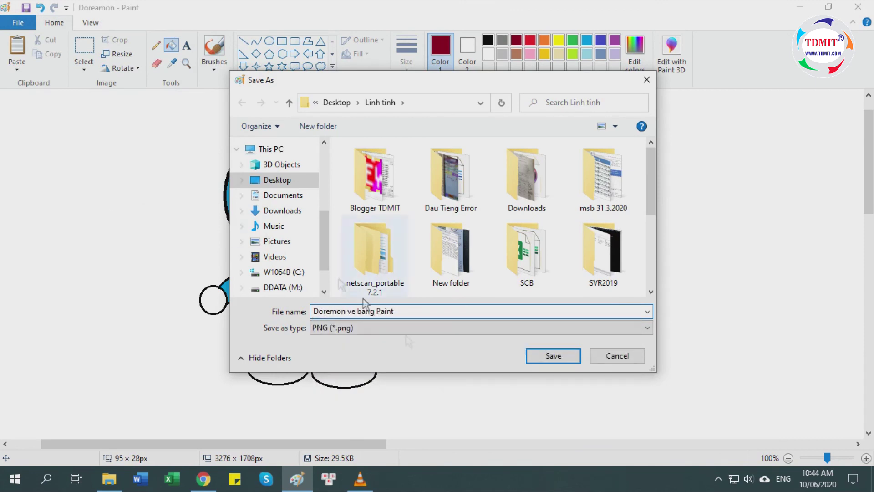
pyautogui.click(554, 359)
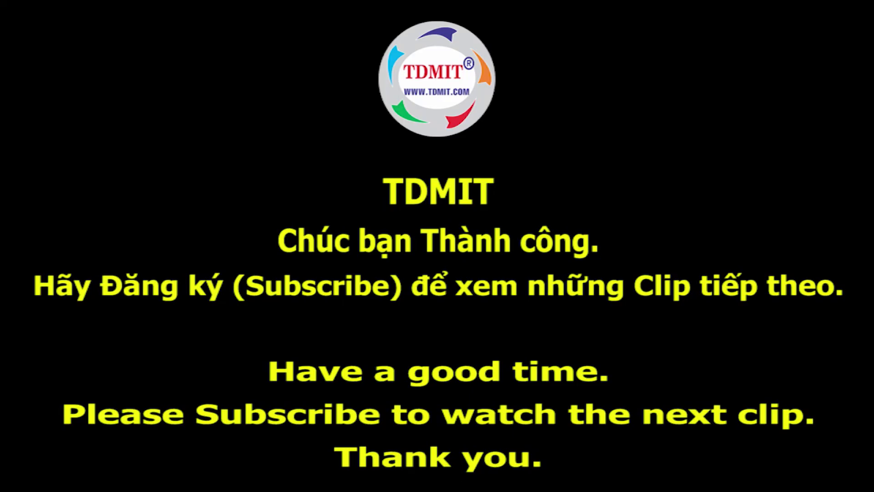